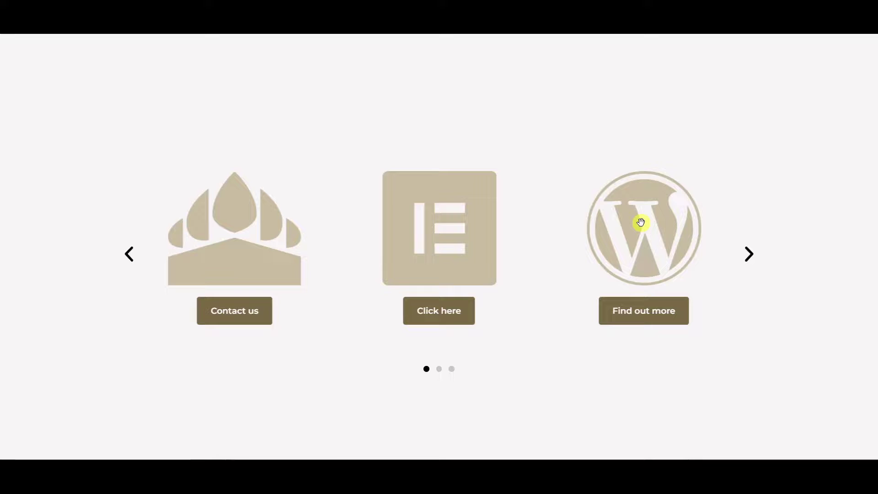
Cycle the live carousel with a swipe and the arrows, then jump to pagination dots two and three
{"action": "left_click_drag", "start_coordinate": [641, 221], "coordinate": [462, 231]}
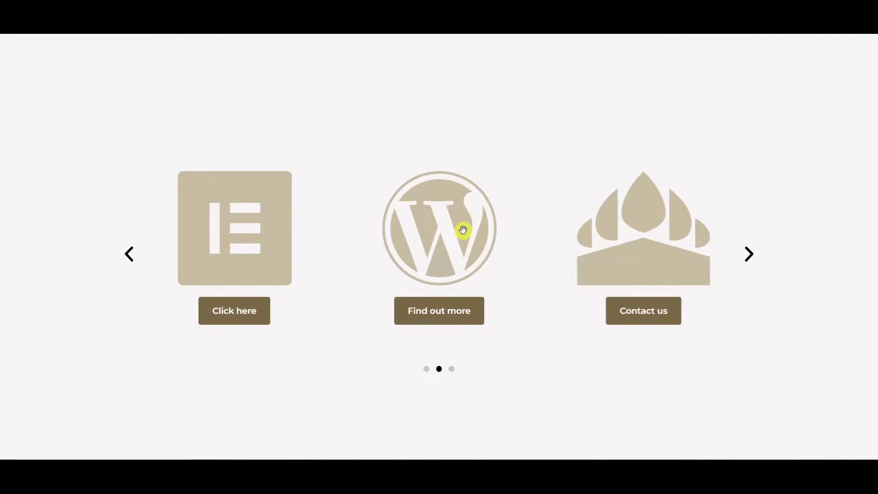
{"action": "left_click", "coordinate": [130, 253]}
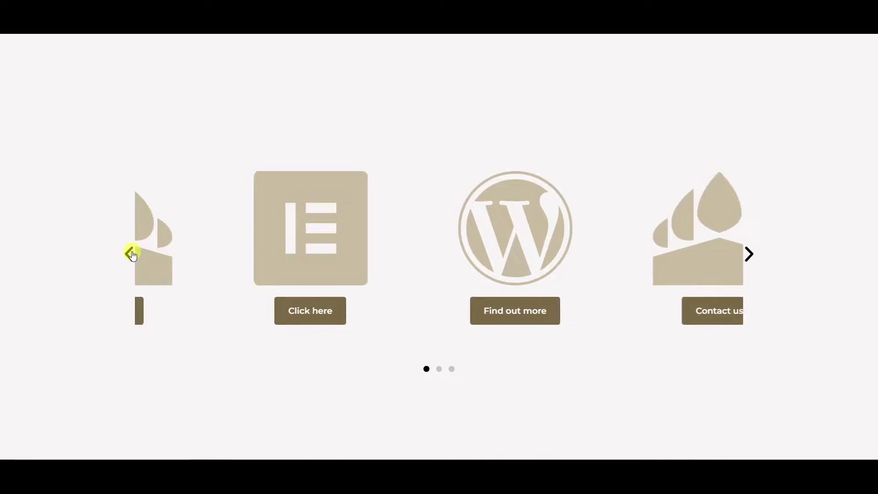
{"action": "left_click", "coordinate": [130, 254]}
{"action": "left_click", "coordinate": [747, 256]}
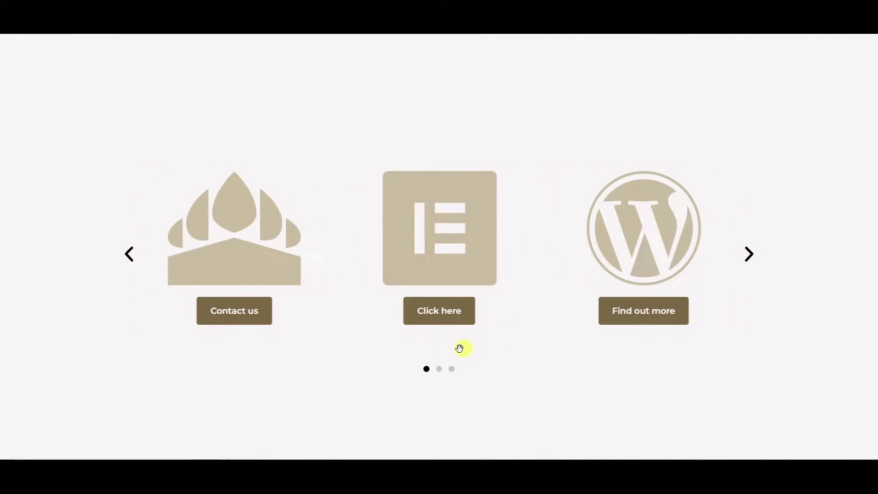
{"action": "left_click", "coordinate": [440, 369]}
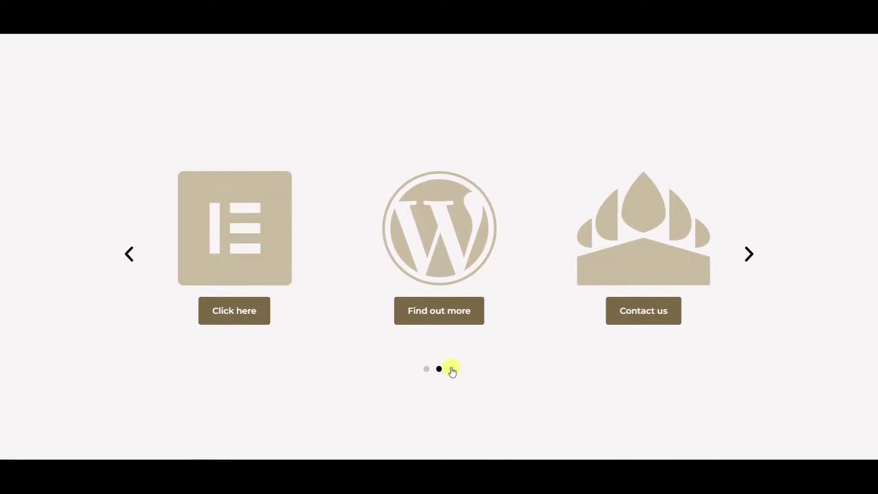
{"action": "left_click", "coordinate": [452, 369]}
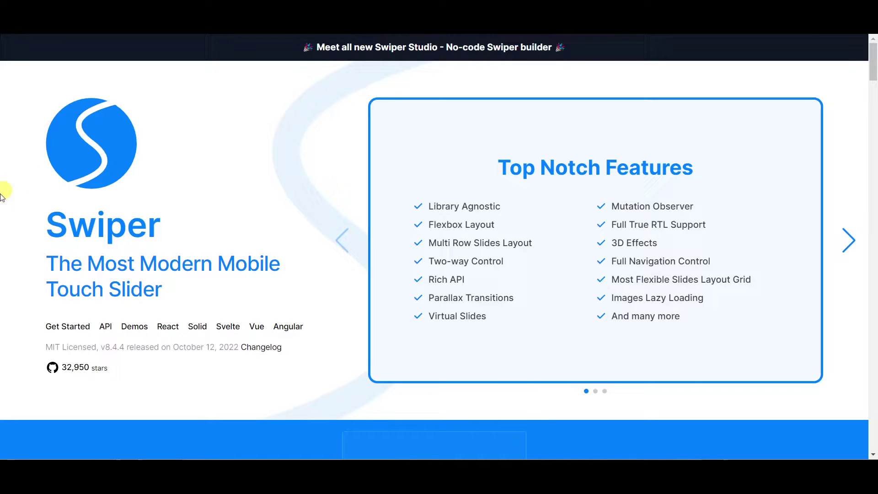
Open the Swiper API docs and scroll through the Styles, CSS Styles and Less Styles lists
{"action": "left_click", "coordinate": [106, 329]}
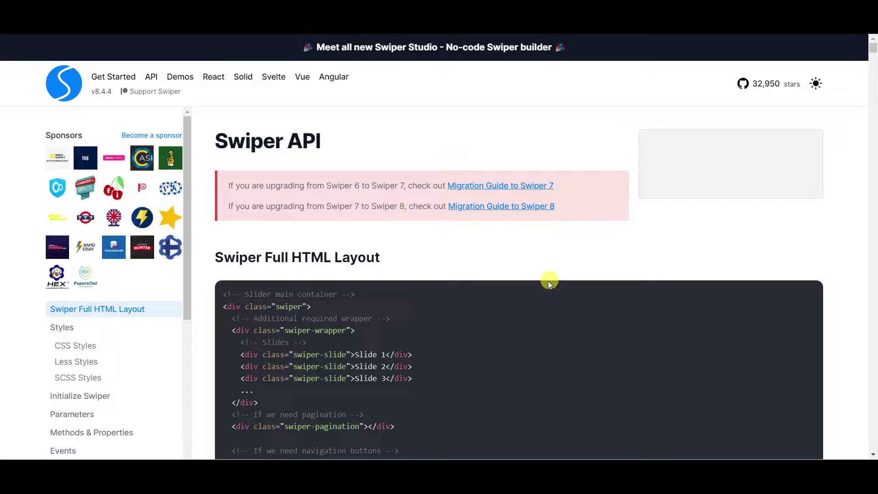
{"action": "scroll", "coordinate": [546, 282], "scroll_direction": "down", "scroll_amount": 3}
{"action": "scroll", "coordinate": [545, 283], "scroll_direction": "down", "scroll_amount": 7}
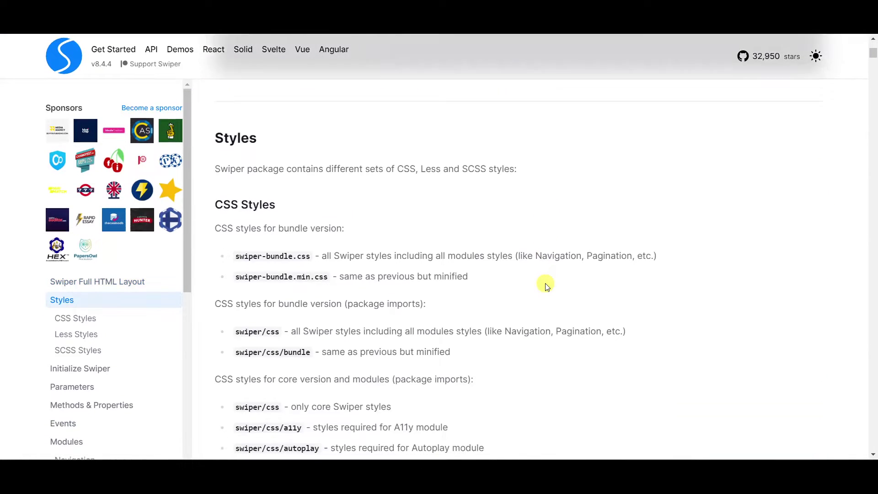
{"action": "scroll", "coordinate": [545, 284], "scroll_direction": "down", "scroll_amount": 2}
{"action": "scroll", "coordinate": [547, 285], "scroll_direction": "down", "scroll_amount": 8}
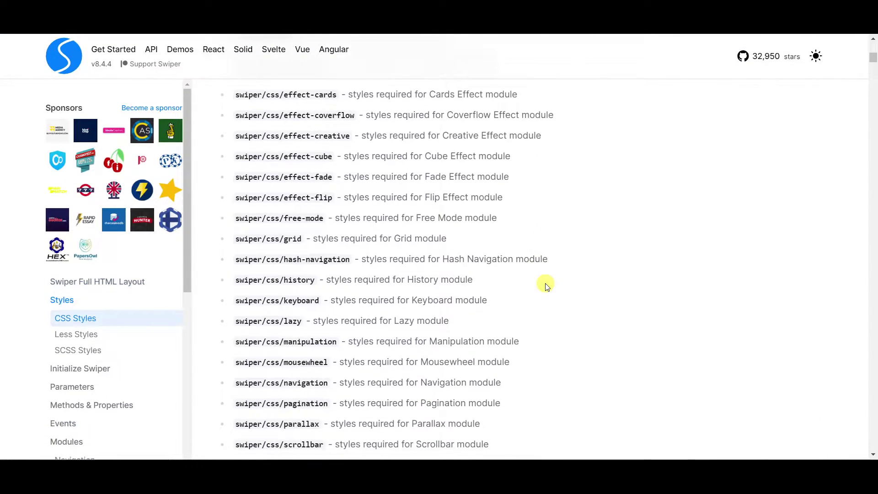
{"action": "scroll", "coordinate": [547, 284], "scroll_direction": "down", "scroll_amount": 3}
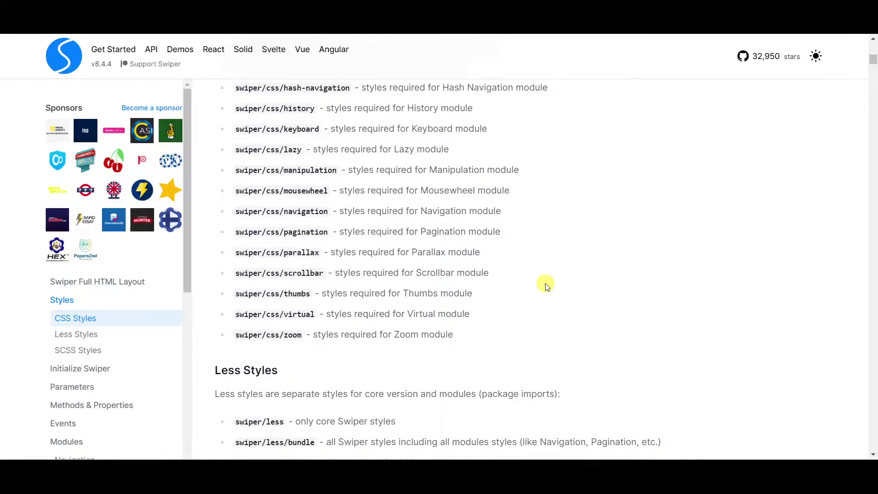
{"action": "scroll", "coordinate": [546, 285], "scroll_direction": "down", "scroll_amount": 2}
{"action": "scroll", "coordinate": [545, 283], "scroll_direction": "down", "scroll_amount": 7}
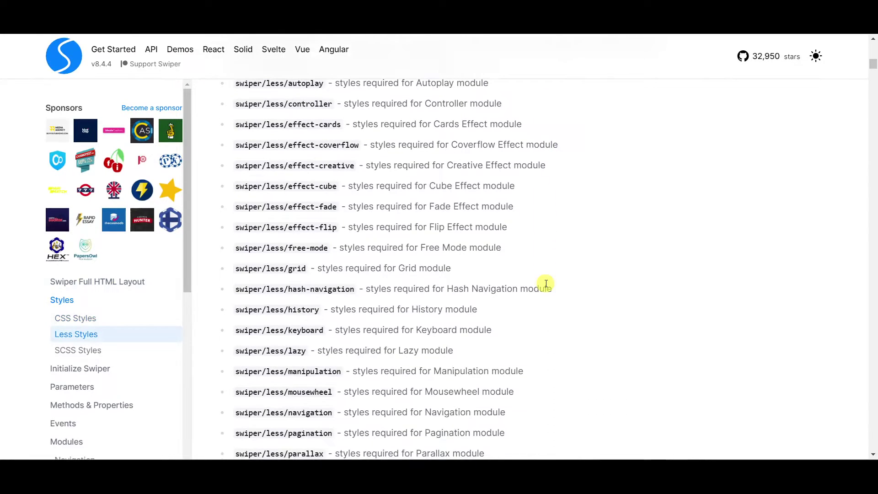
{"action": "scroll", "coordinate": [546, 283], "scroll_direction": "down", "scroll_amount": 3}
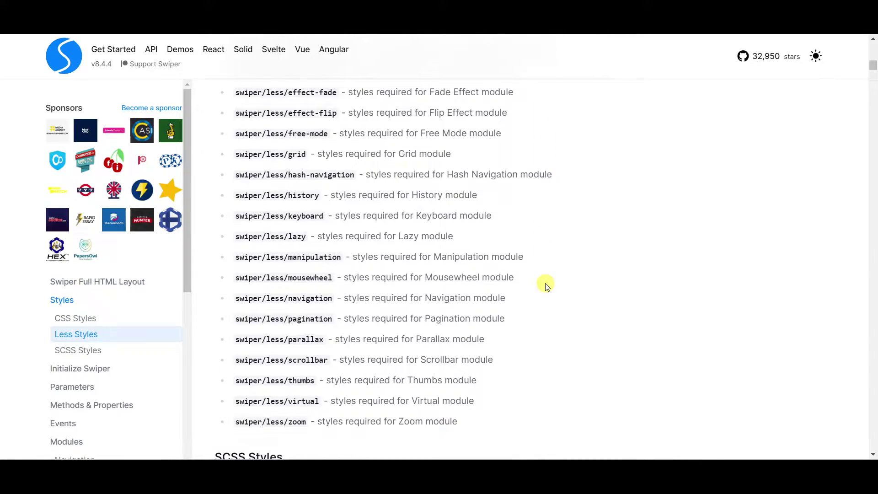
{"action": "scroll", "coordinate": [546, 285], "scroll_direction": "down", "scroll_amount": 1}
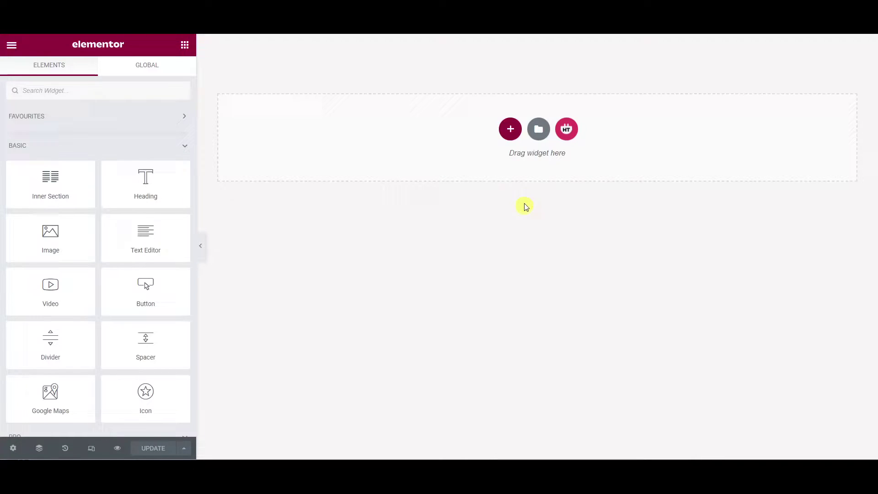
Add a one-column section and give it an unlinked top margin of 200 px
{"action": "left_click", "coordinate": [511, 129]}
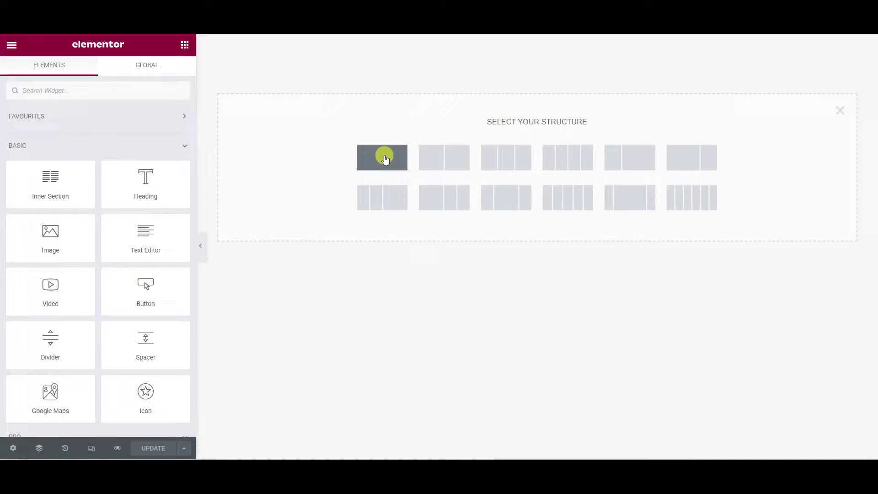
{"action": "left_click", "coordinate": [385, 159]}
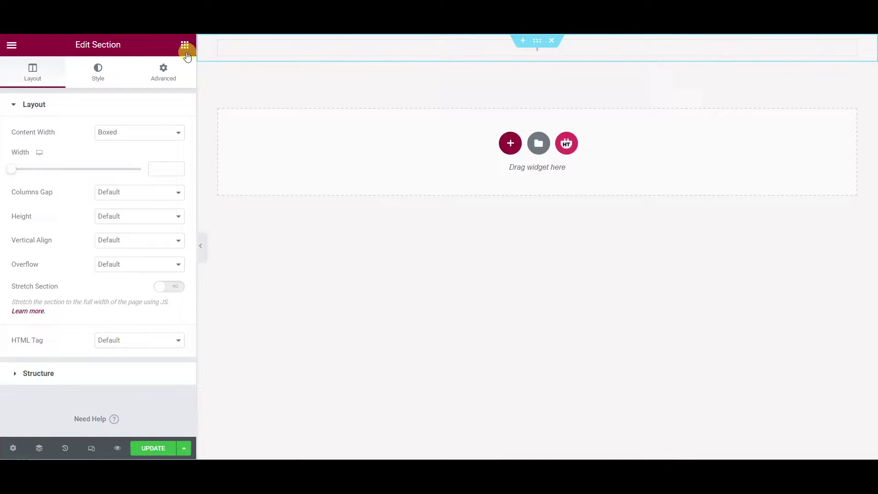
{"action": "left_click", "coordinate": [163, 72]}
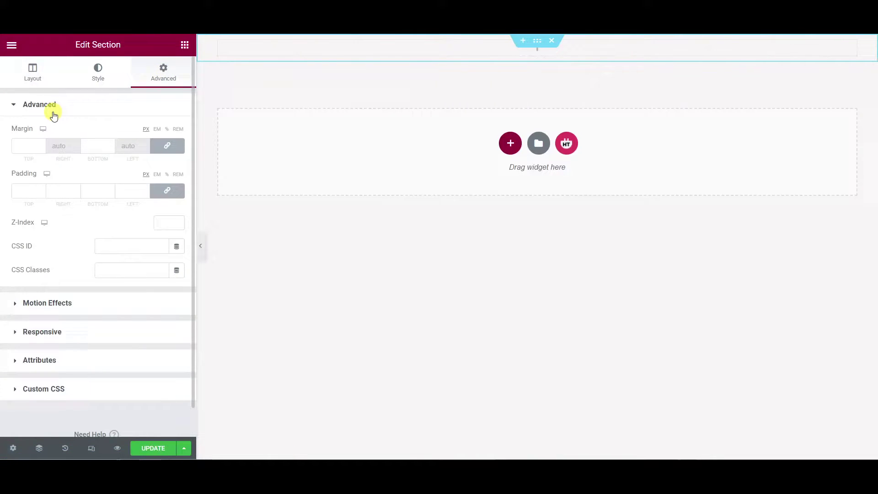
{"action": "left_click", "coordinate": [167, 145]}
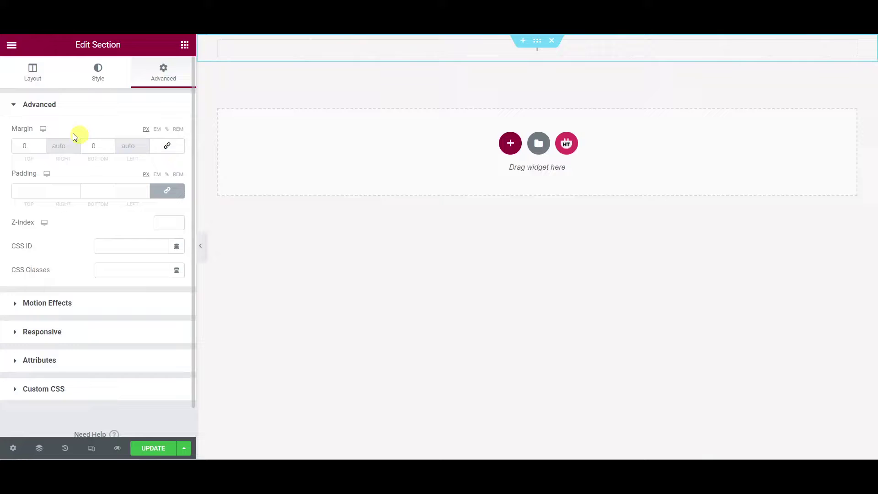
{"action": "left_click", "coordinate": [26, 142]}
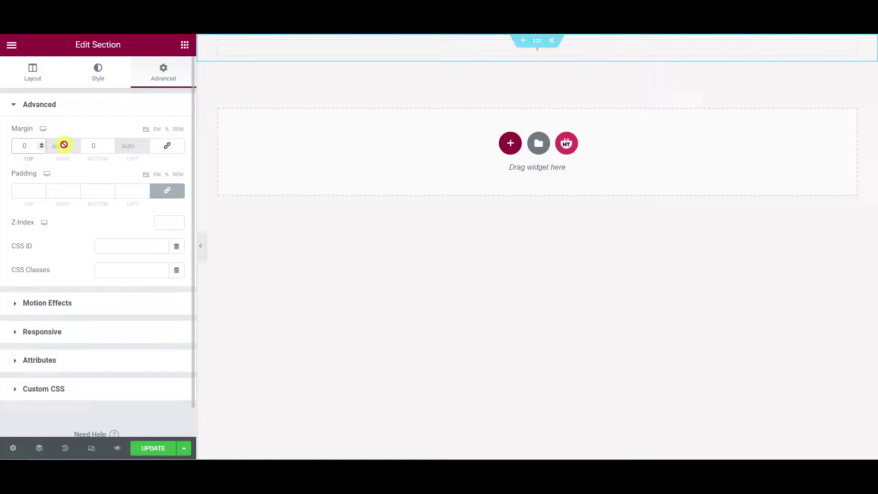
{"action": "type", "text": "200"}
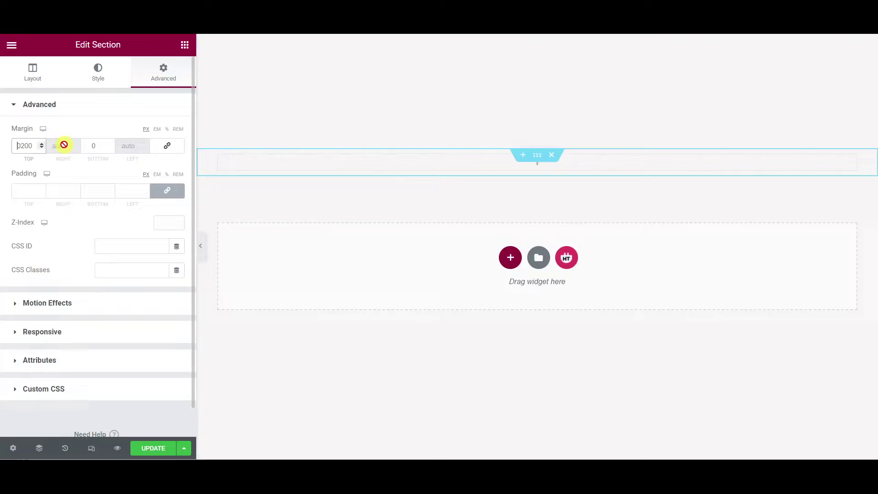
{"action": "key", "text": "Home"}
{"action": "key", "text": "Delete"}
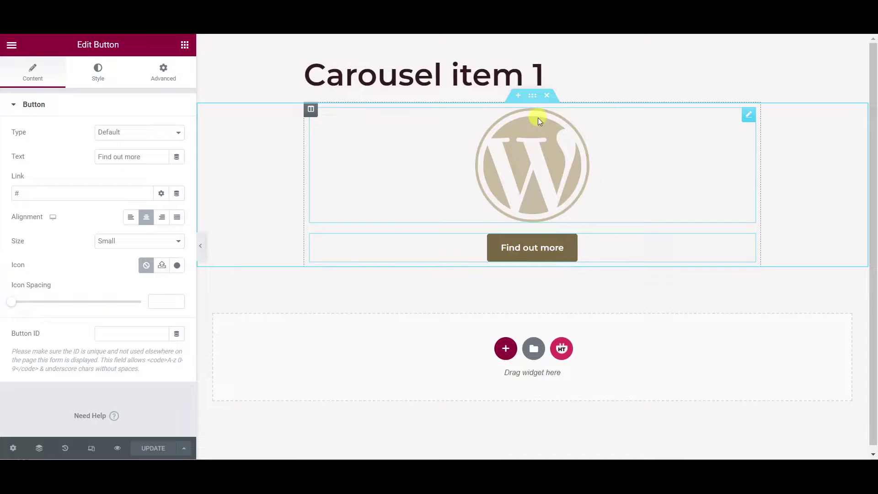
Inspect the Carousel item 1 template's WordPress logo image and Find out more button settings
{"action": "left_click", "coordinate": [599, 158]}
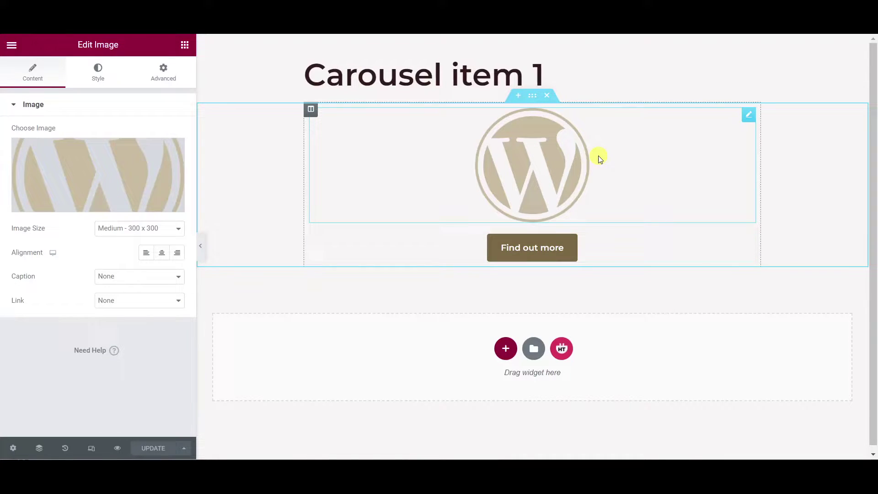
{"action": "left_click", "coordinate": [596, 257]}
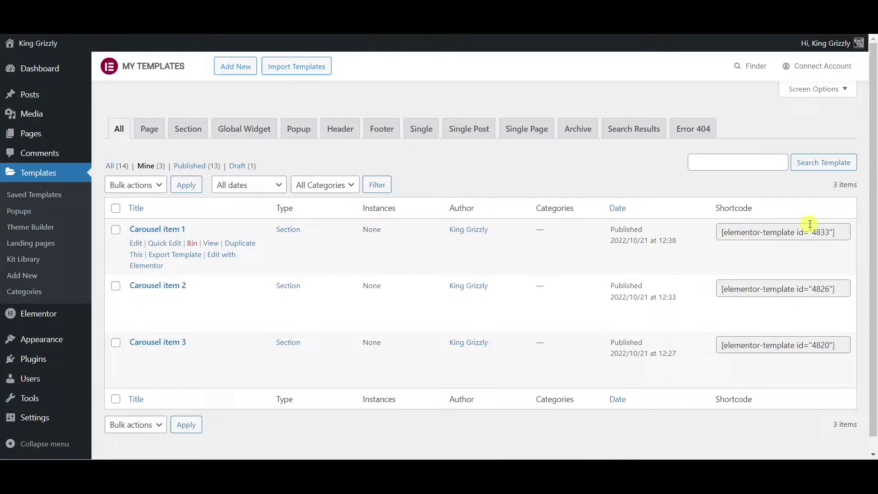
{"action": "left_click", "coordinate": [834, 232]}
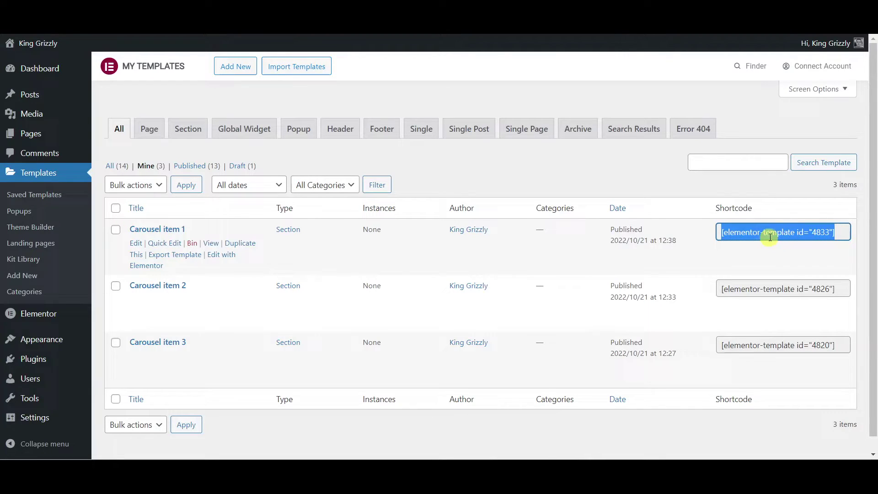
{"action": "left_click", "coordinate": [834, 289]}
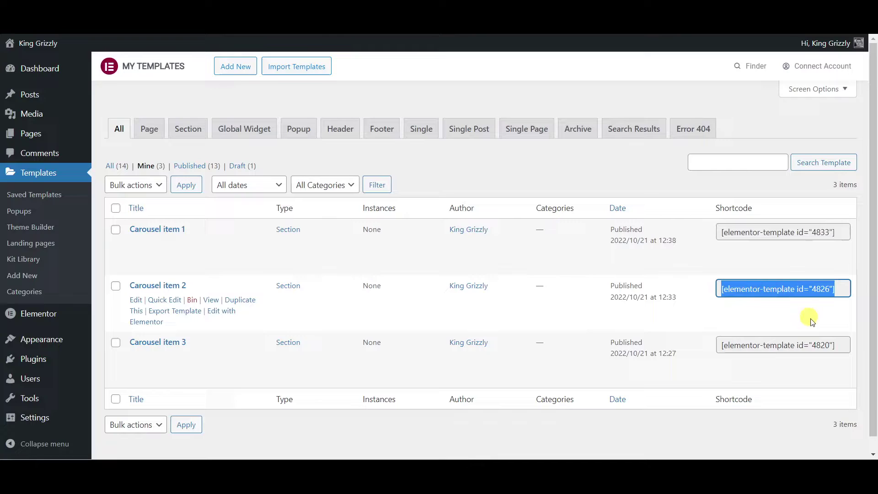
{"action": "left_click", "coordinate": [837, 346]}
{"action": "left_click_drag", "start_coordinate": [837, 346], "coordinate": [789, 361]}
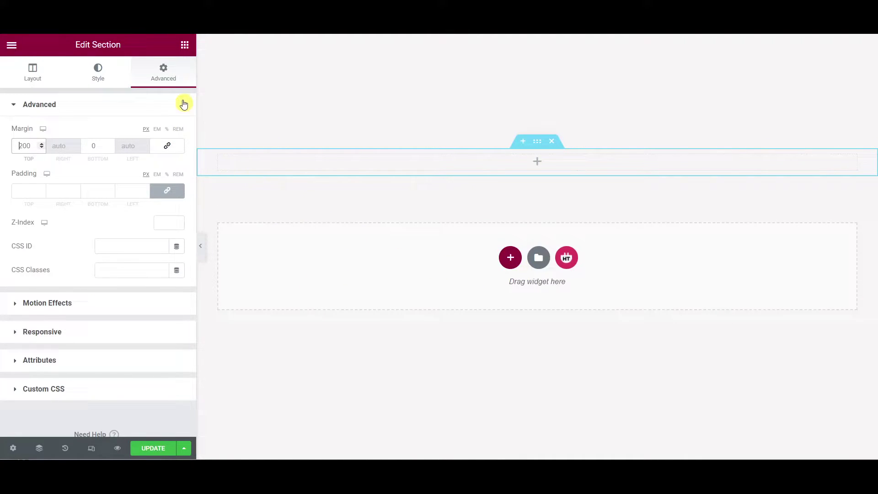
Place a Testimonial Carousel widget in the empty section and delete its two extra slides
{"action": "left_click", "coordinate": [185, 46]}
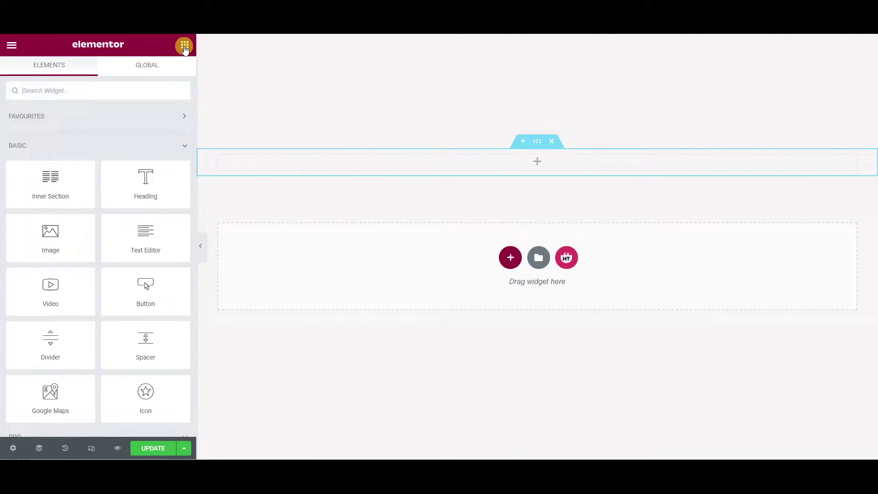
{"action": "type", "text": "testim"}
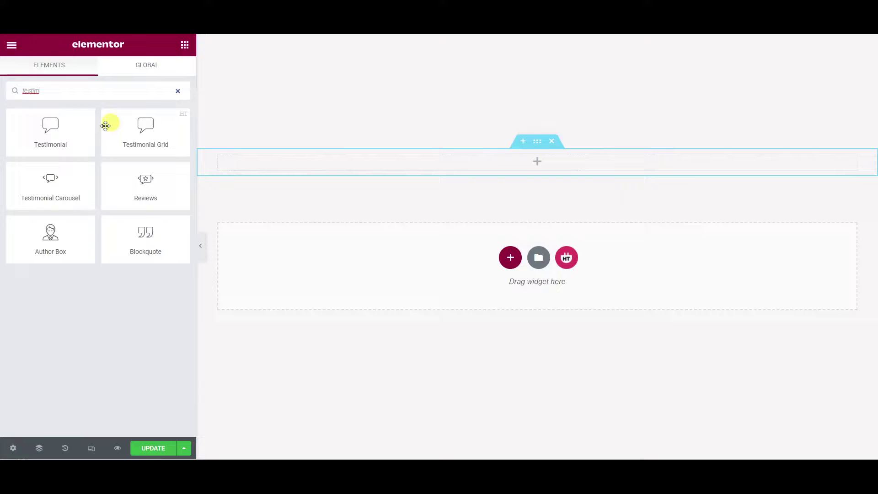
{"action": "left_click_drag", "start_coordinate": [49, 182], "coordinate": [511, 164]}
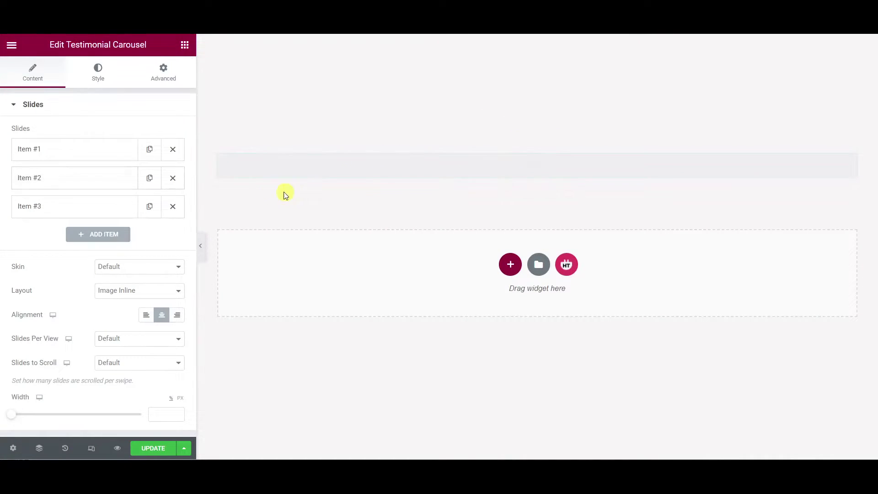
{"action": "left_click", "coordinate": [173, 178]}
{"action": "left_click", "coordinate": [173, 178]}
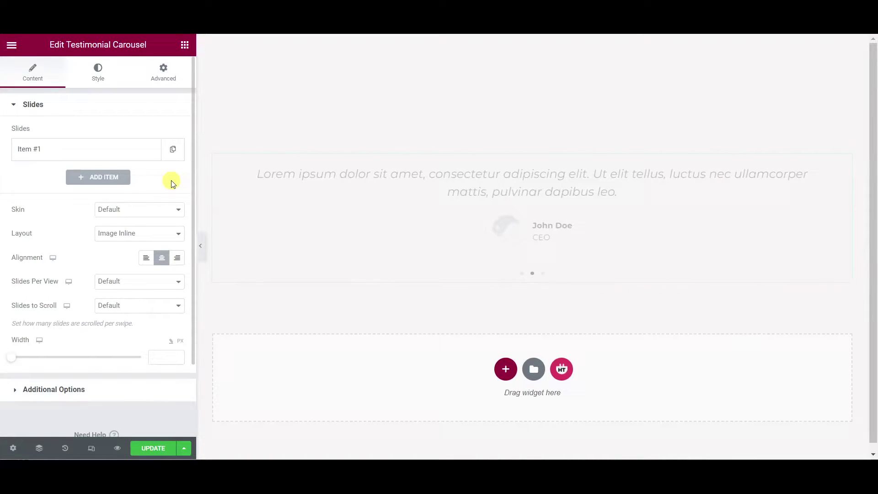
Clear the first slide's quote text, placeholder image, name and CEO title
{"action": "left_click", "coordinate": [97, 150]}
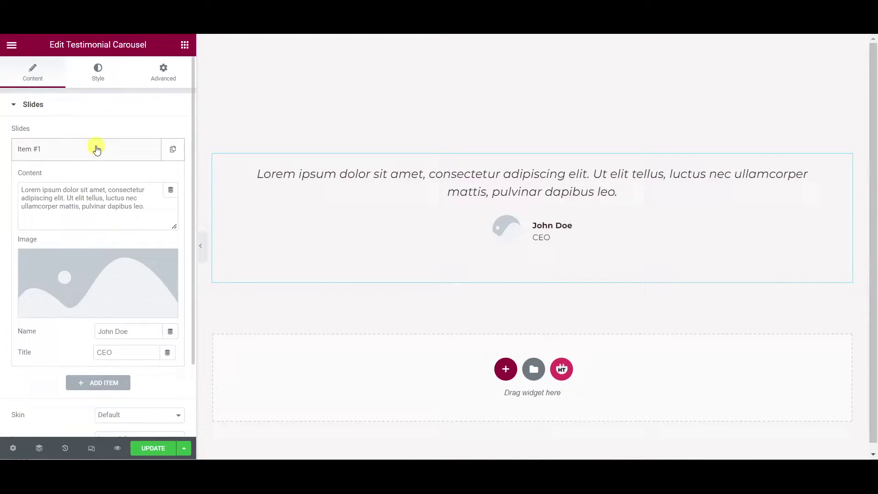
{"action": "left_click", "coordinate": [150, 210]}
{"action": "left_click_drag", "start_coordinate": [150, 210], "coordinate": [2, 185]}
{"action": "key", "text": "BackSpace"}
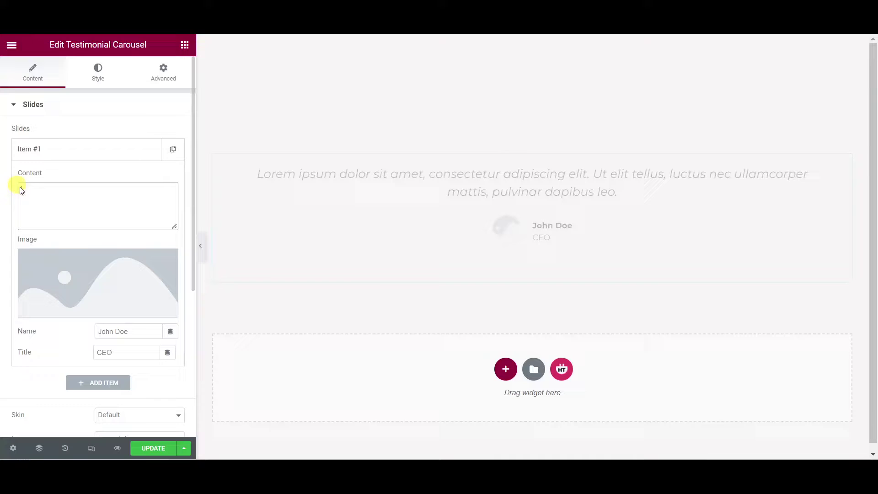
{"action": "left_click", "coordinate": [167, 259]}
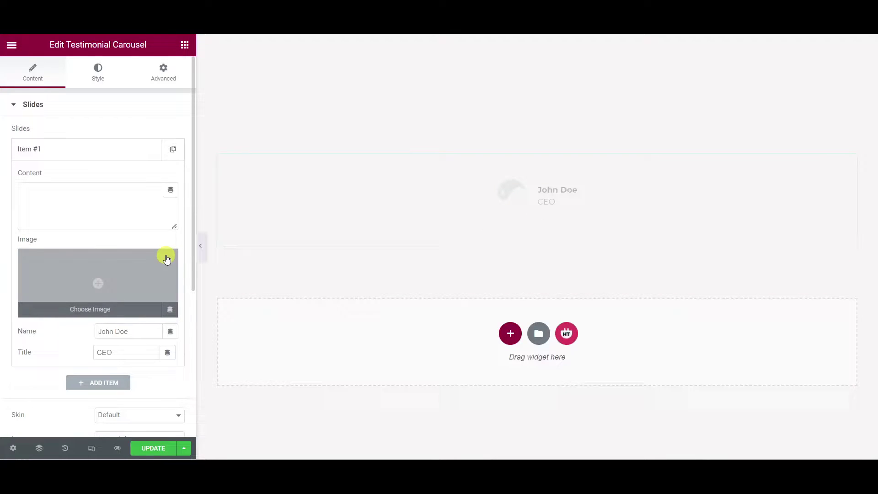
{"action": "left_click_drag", "start_coordinate": [136, 332], "coordinate": [59, 337]}
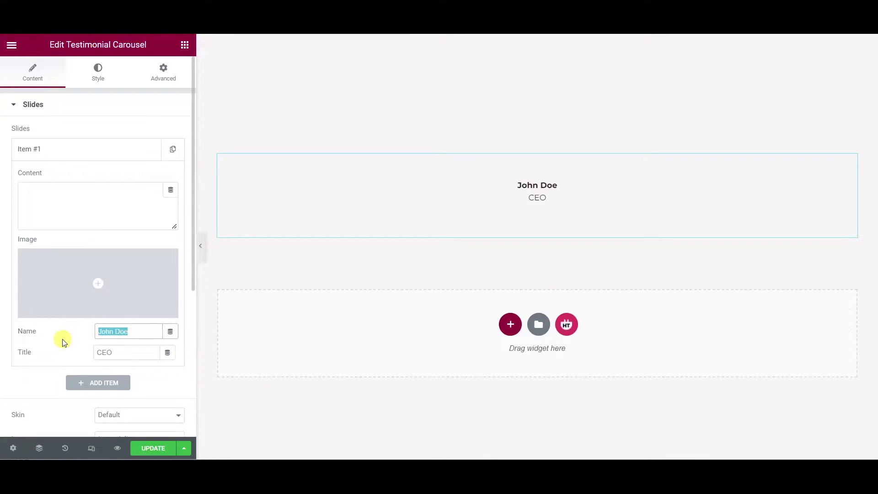
{"action": "key", "text": "BackSpace"}
{"action": "left_click_drag", "start_coordinate": [129, 353], "coordinate": [76, 353]}
{"action": "key", "text": "BackSpace"}
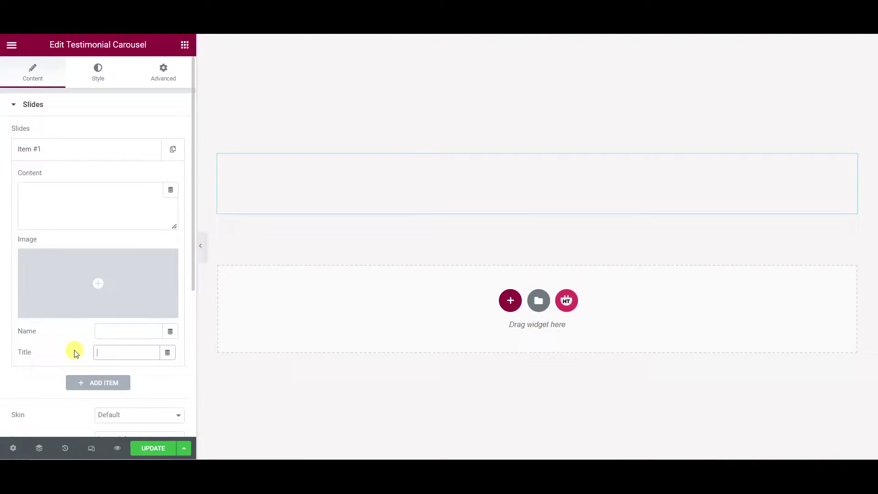
{"action": "left_click", "coordinate": [55, 194]}
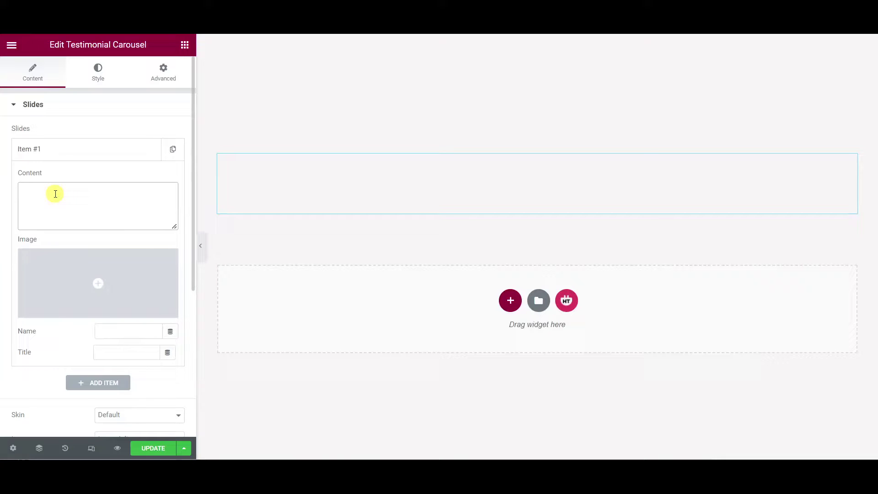
Enter [elementor-template id="4820"] as the first slide's content and duplicate that slide twice
{"action": "type", "text": "[ele"}
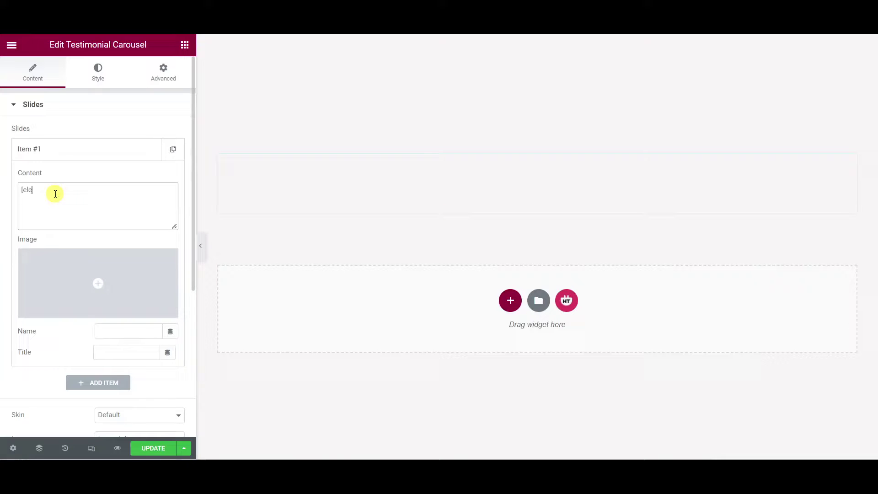
{"action": "type", "text": "mentor-te"}
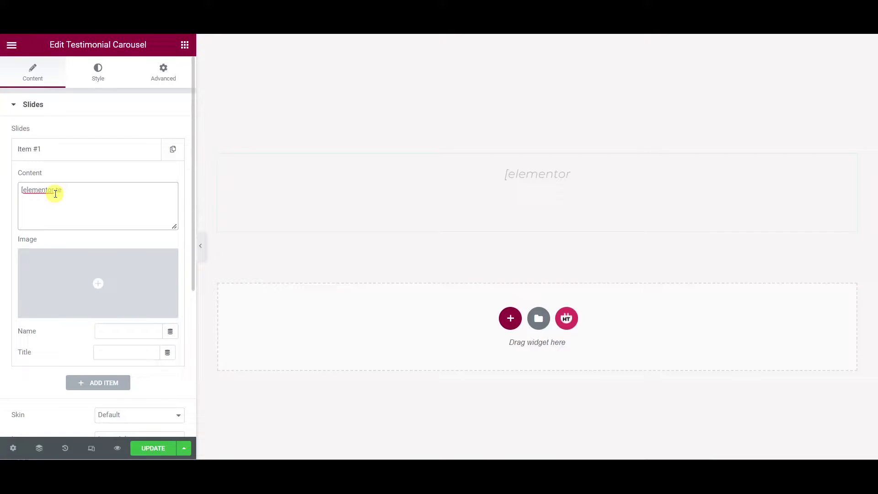
{"action": "type", "text": "mplate id=\"4820\"]"}
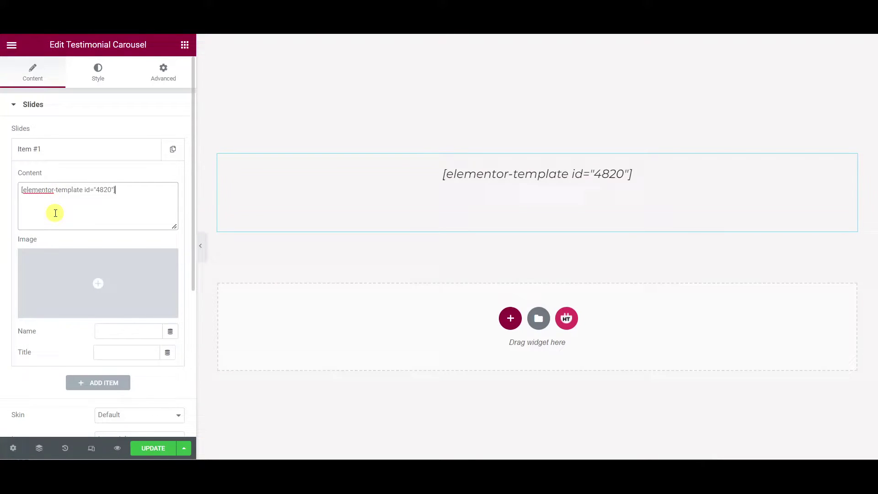
{"action": "left_click", "coordinate": [92, 149]}
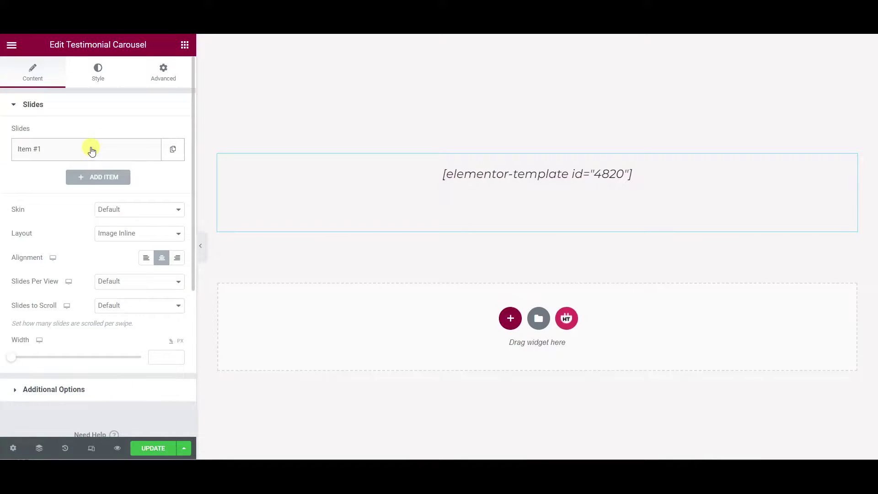
{"action": "left_click", "coordinate": [174, 153]}
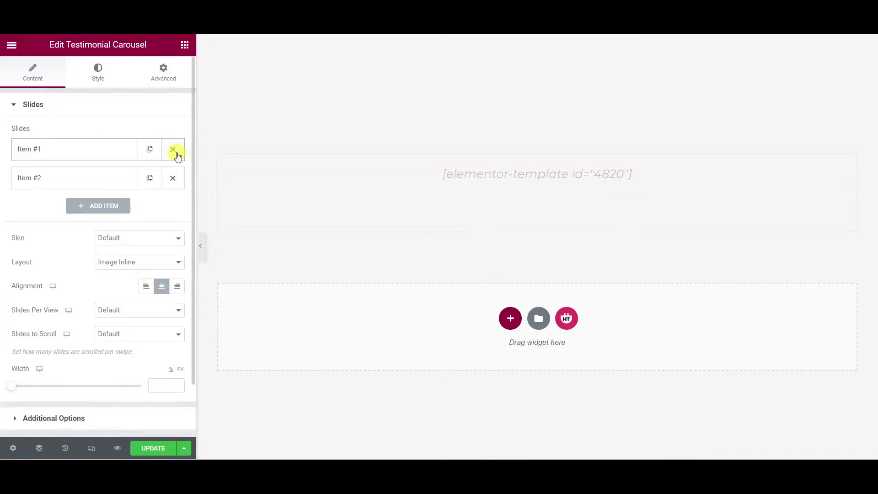
{"action": "left_click", "coordinate": [149, 178]}
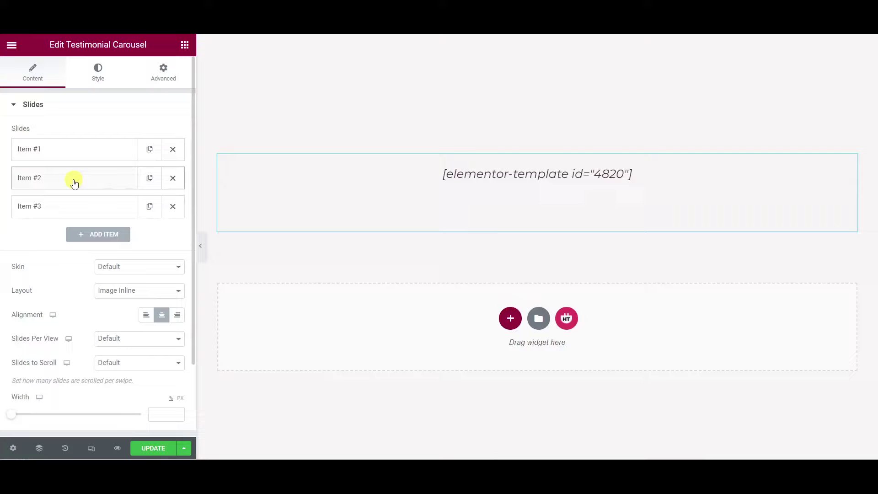
Change the second and third slides' template ids to 4826 and 4833, then update the page
{"action": "left_click", "coordinate": [75, 181]}
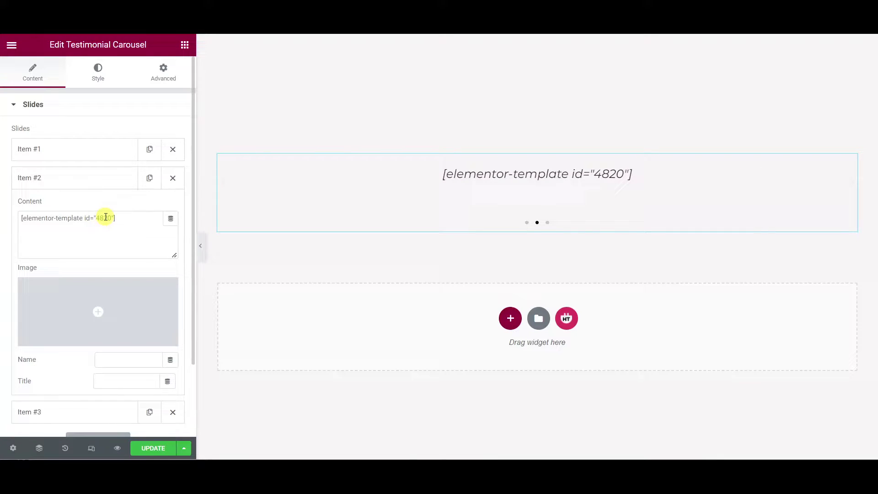
{"action": "left_click", "coordinate": [106, 216]}
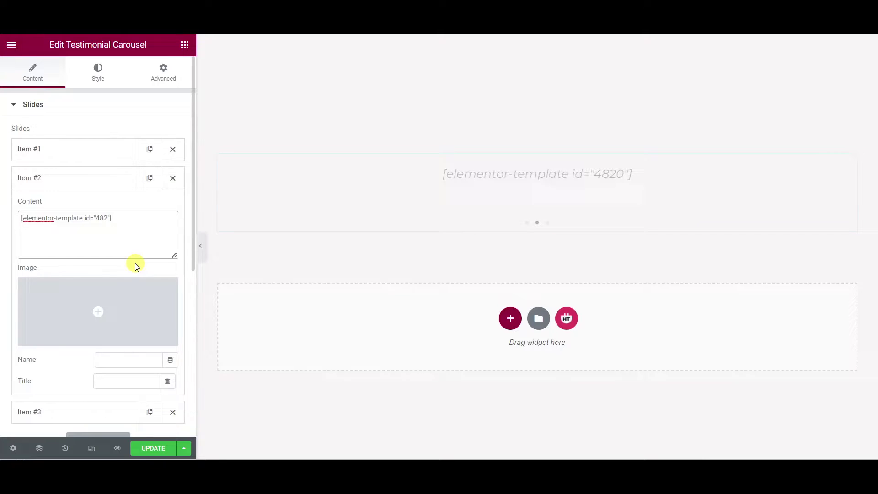
{"action": "key", "text": "Delete"}
{"action": "left_click", "coordinate": [96, 179]}
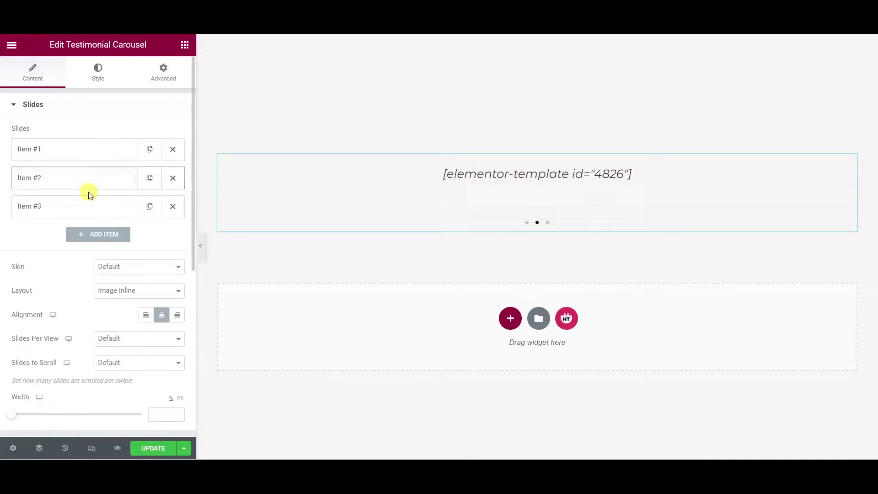
{"action": "left_click", "coordinate": [85, 206]}
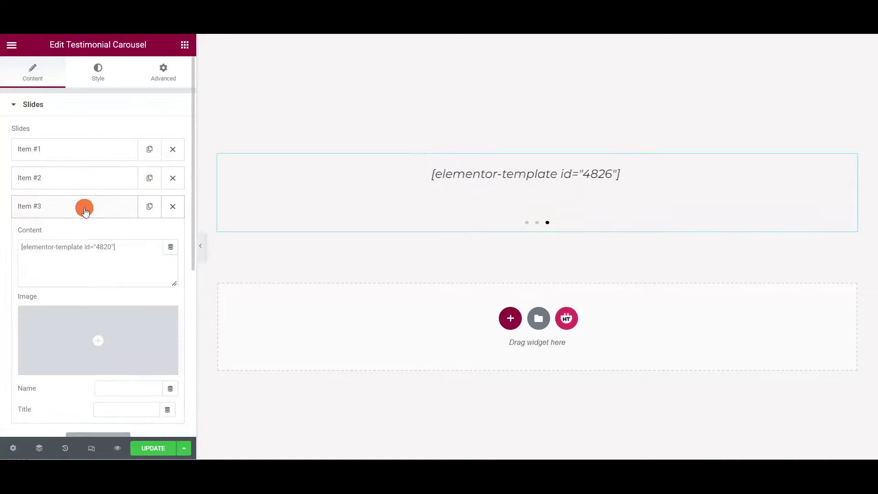
{"action": "left_click", "coordinate": [103, 246]}
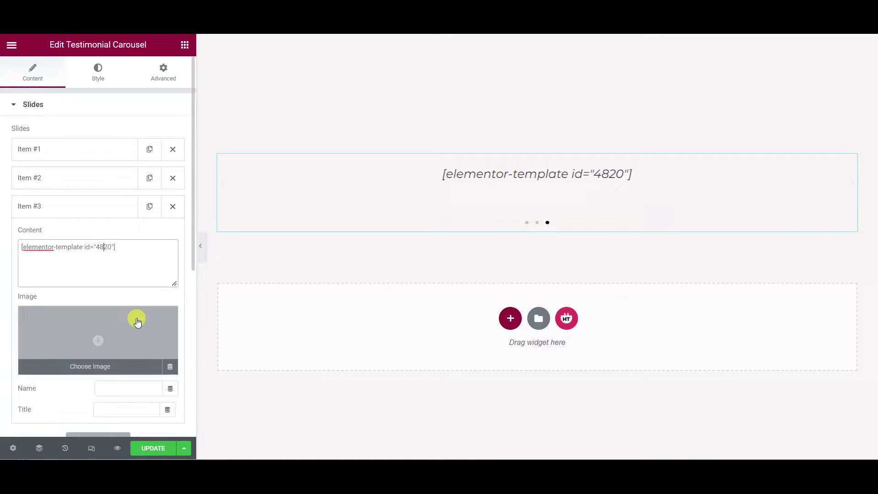
{"action": "key", "text": "Delete"}
{"action": "key", "text": "Delete"}
{"action": "type", "text": "33"}
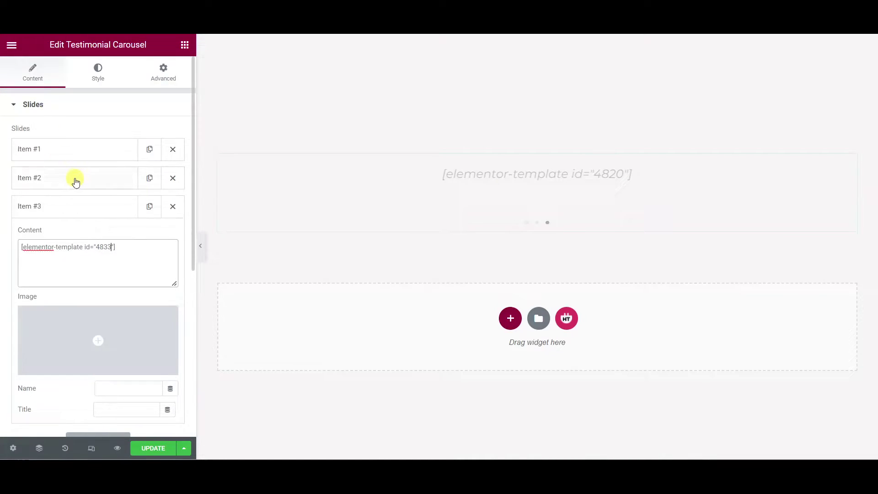
{"action": "left_click", "coordinate": [78, 205]}
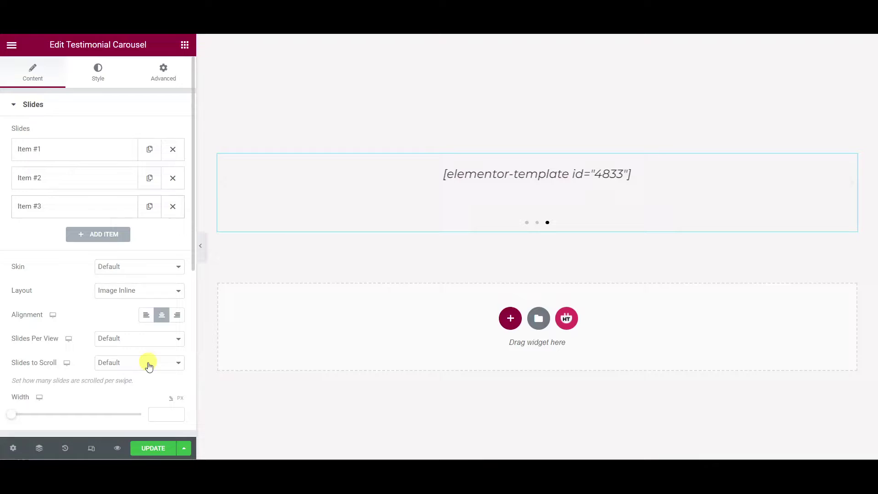
{"action": "left_click", "coordinate": [154, 449]}
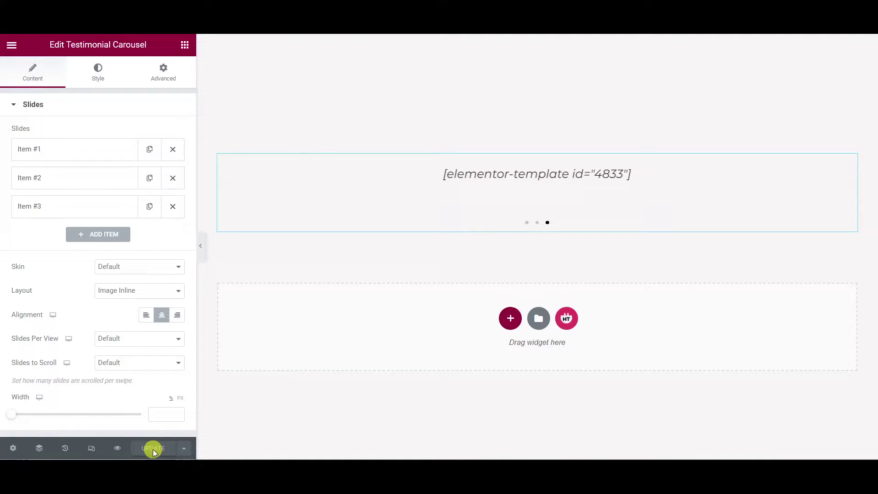
In Additional Options, hide arrows, set pagination to None, turn autoplay off, and update
{"action": "scroll", "coordinate": [60, 333], "scroll_direction": "down", "scroll_amount": 2}
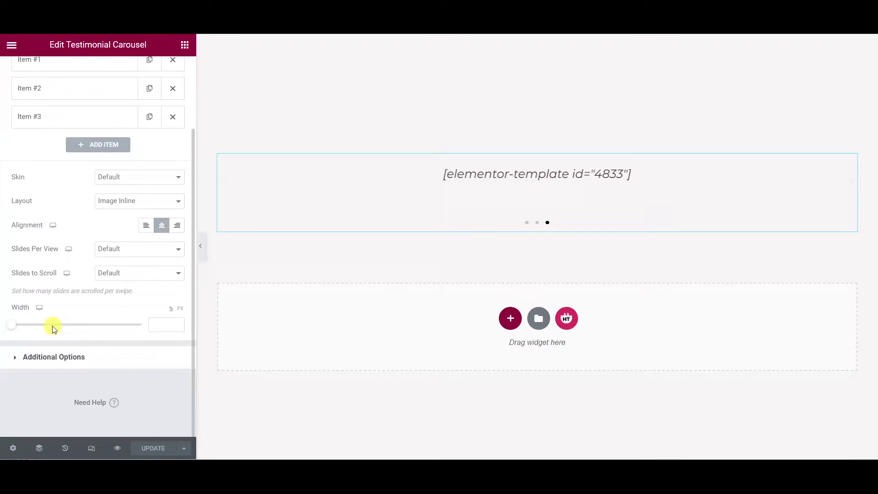
{"action": "left_click", "coordinate": [15, 357]}
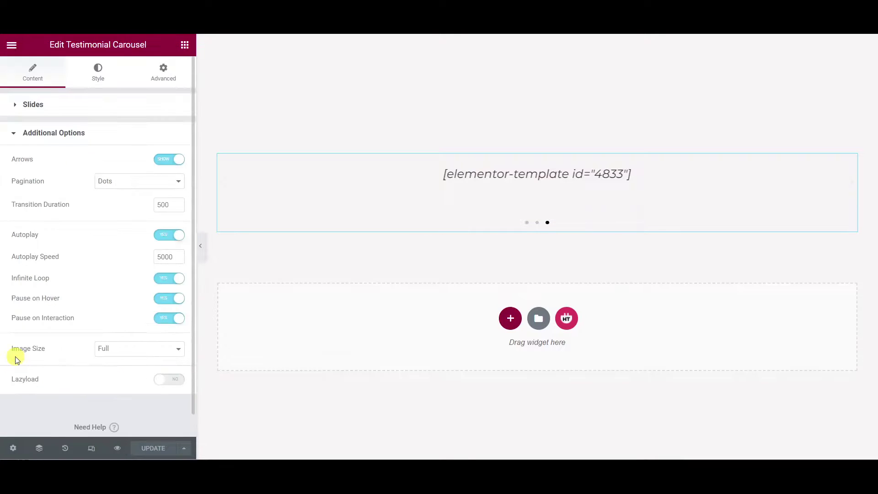
{"action": "left_click", "coordinate": [176, 163]}
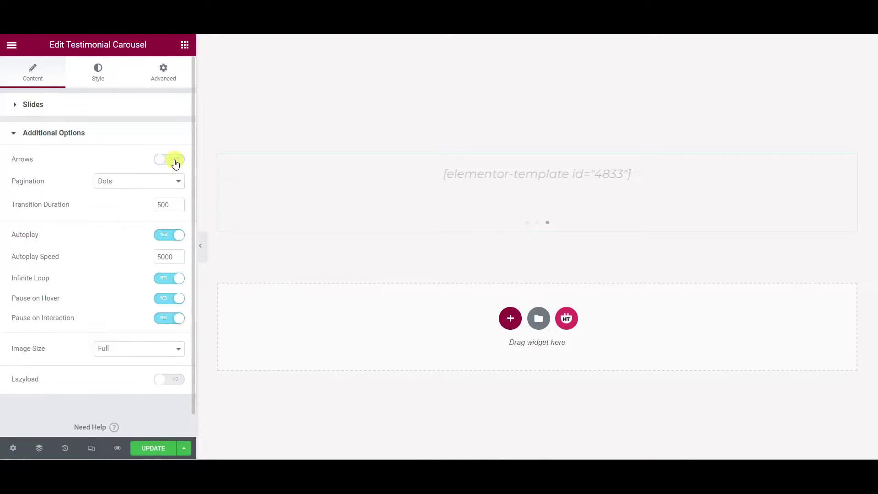
{"action": "left_click", "coordinate": [174, 183]}
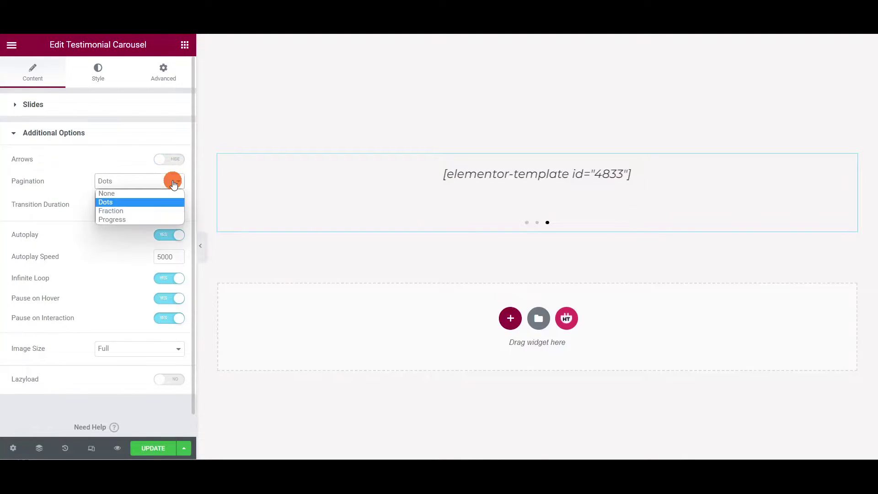
{"action": "left_click", "coordinate": [147, 194]}
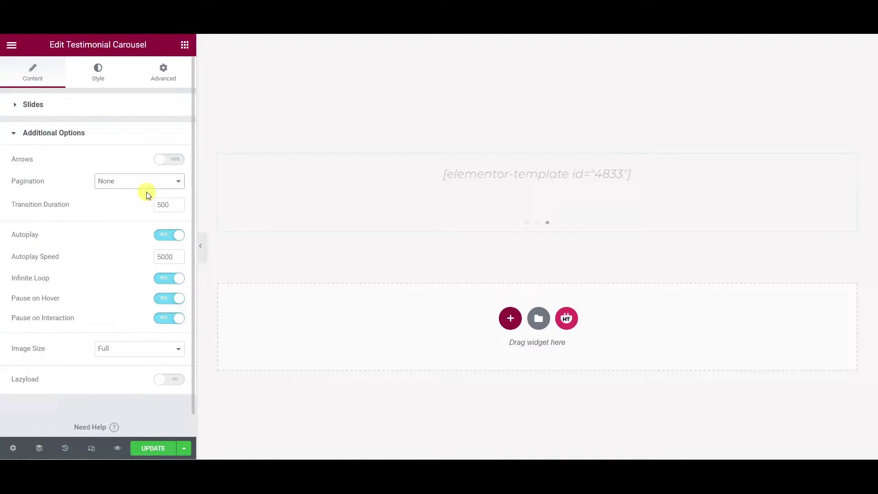
{"action": "left_click", "coordinate": [171, 236]}
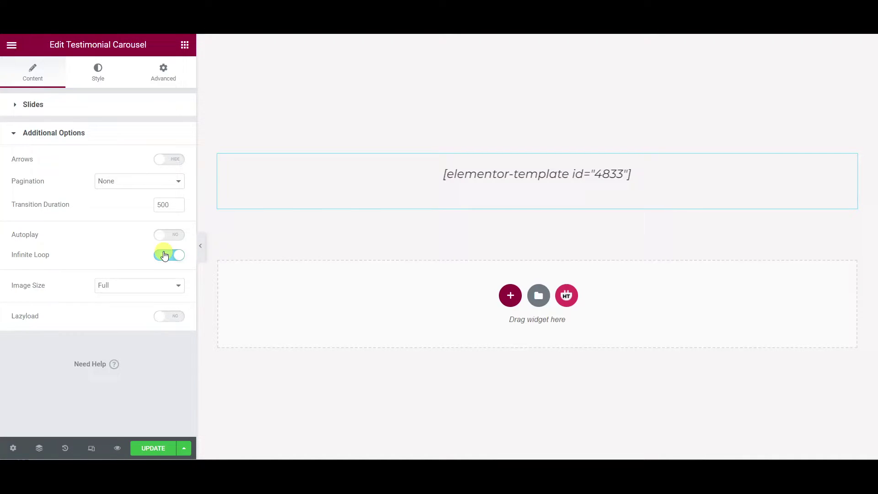
{"action": "left_click", "coordinate": [155, 447]}
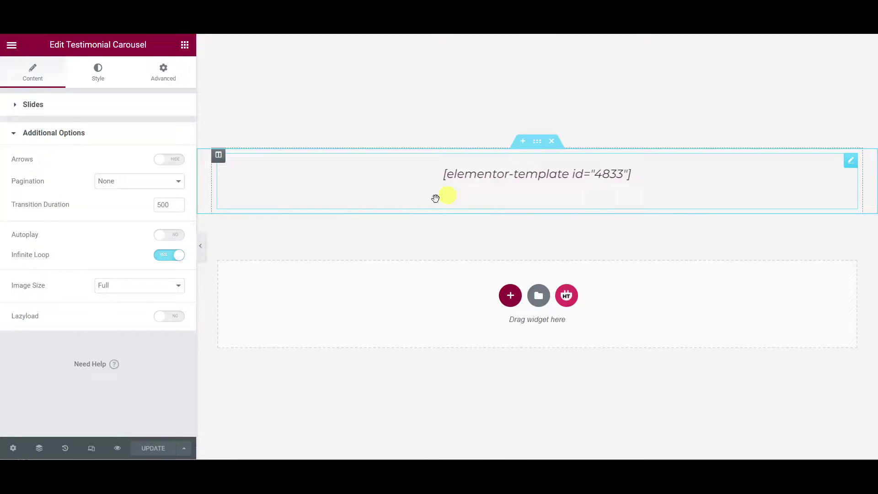
Set the carousel's Slides Per View to 3 and update the page
{"action": "left_click", "coordinate": [15, 108]}
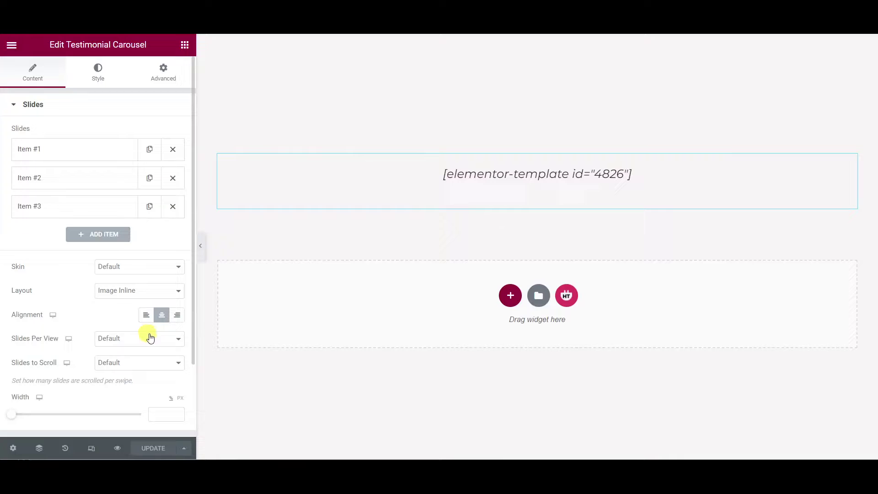
{"action": "left_click", "coordinate": [156, 338]}
{"action": "left_click", "coordinate": [119, 368]}
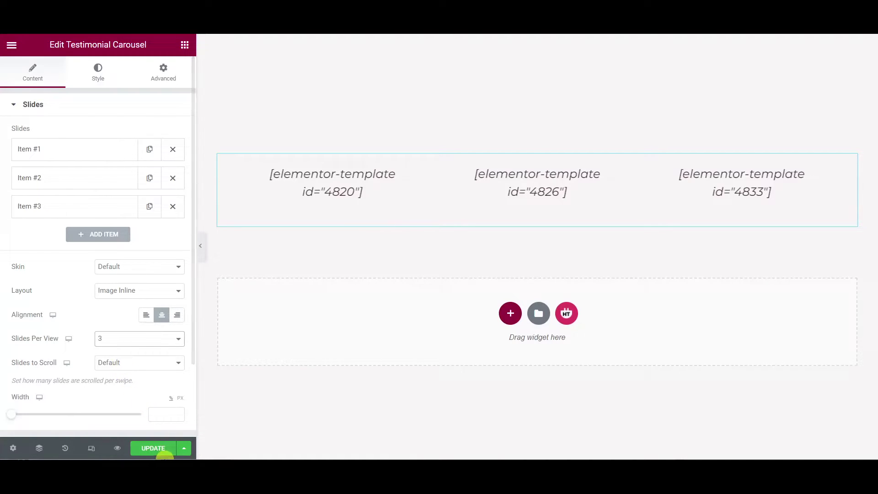
{"action": "left_click", "coordinate": [163, 453]}
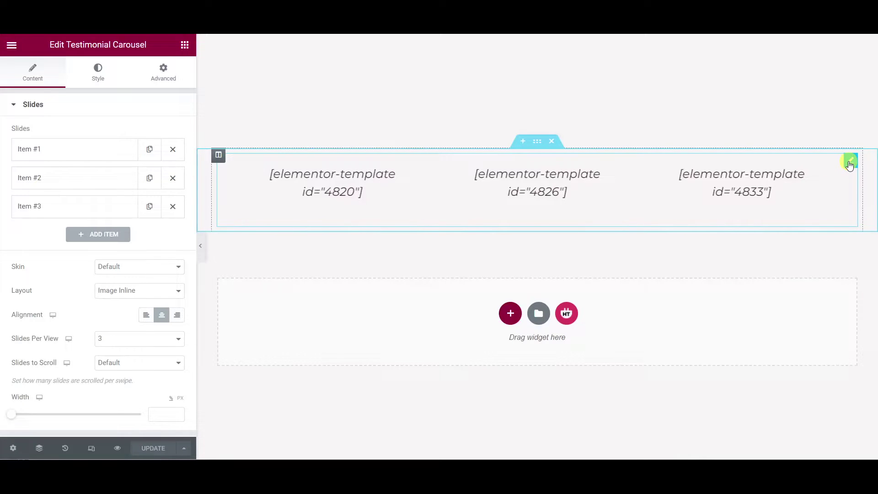
Give the carousel the CSS ID my-elementor-carousel and update the page
{"action": "left_click", "coordinate": [164, 78]}
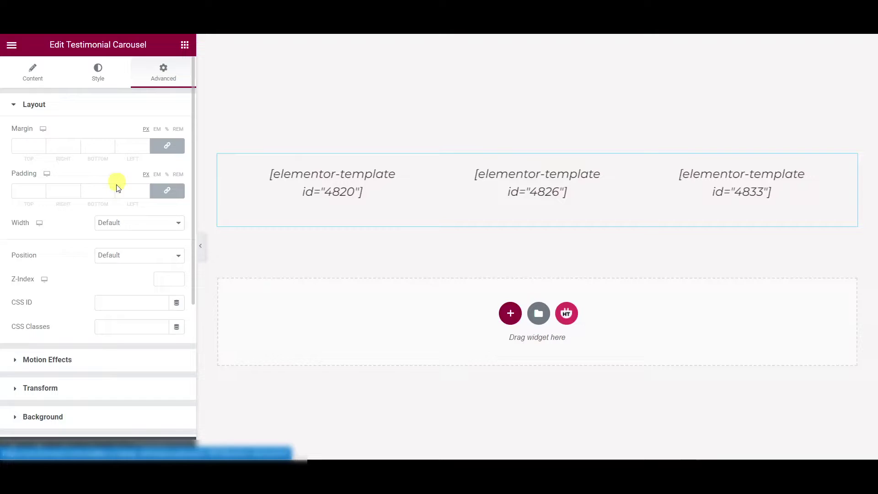
{"action": "left_click", "coordinate": [113, 297]}
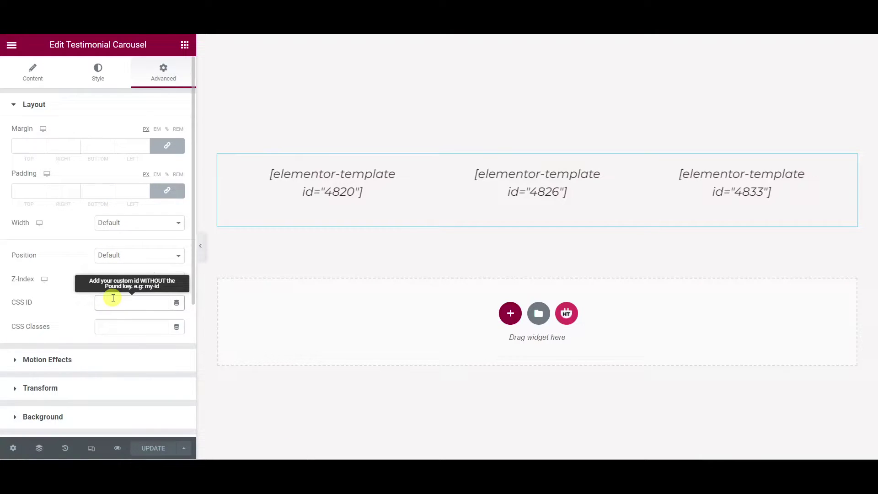
{"action": "type", "text": "m"}
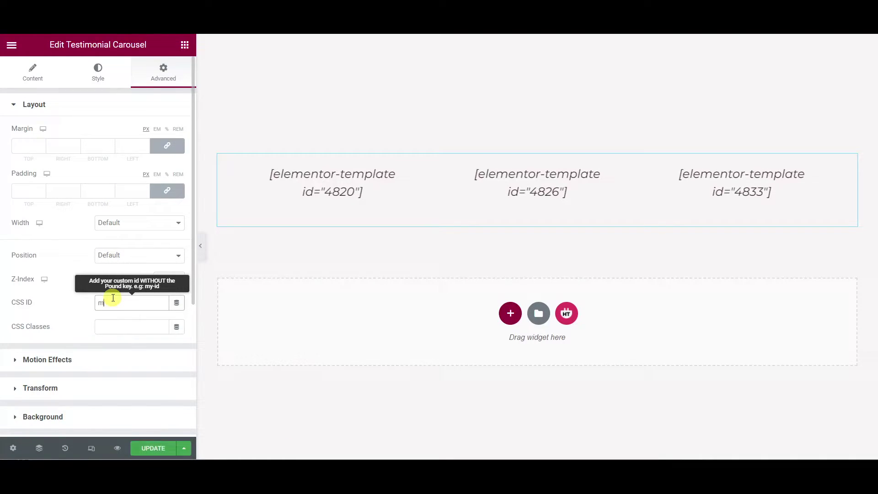
{"action": "type", "text": "y-elementor"}
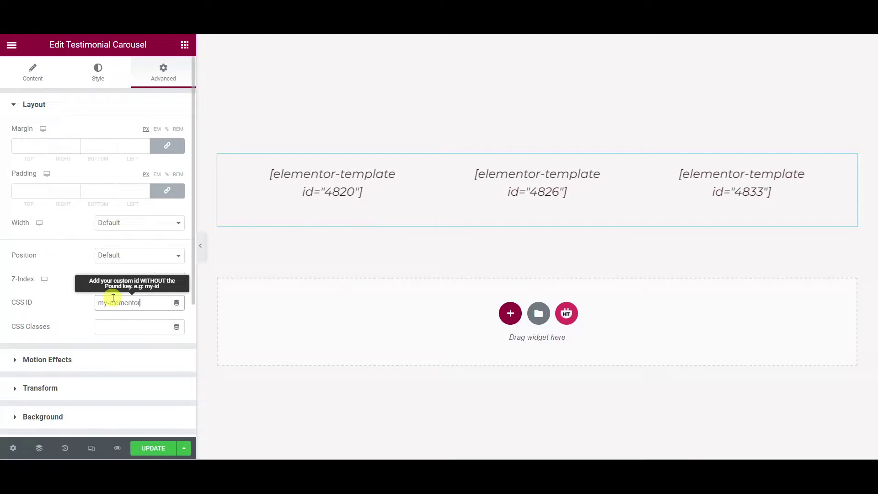
{"action": "type", "text": "-carousel"}
{"action": "left_click", "coordinate": [154, 449]}
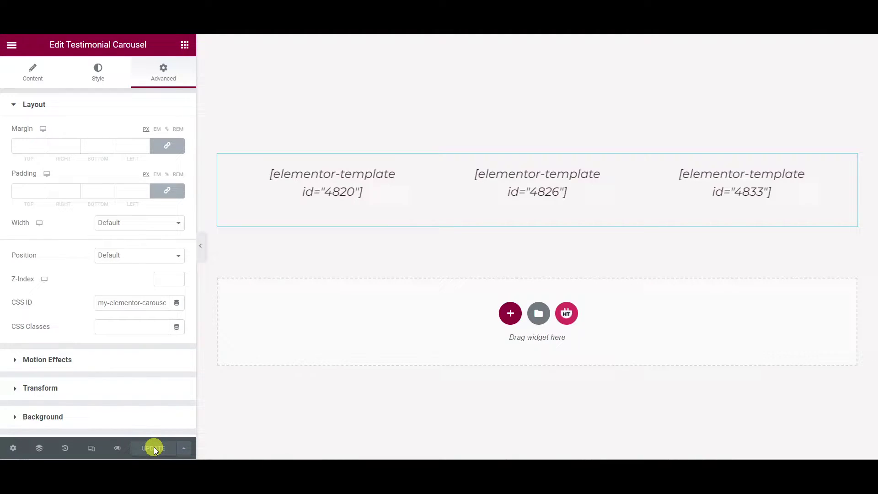
{"action": "left_click", "coordinate": [185, 45]}
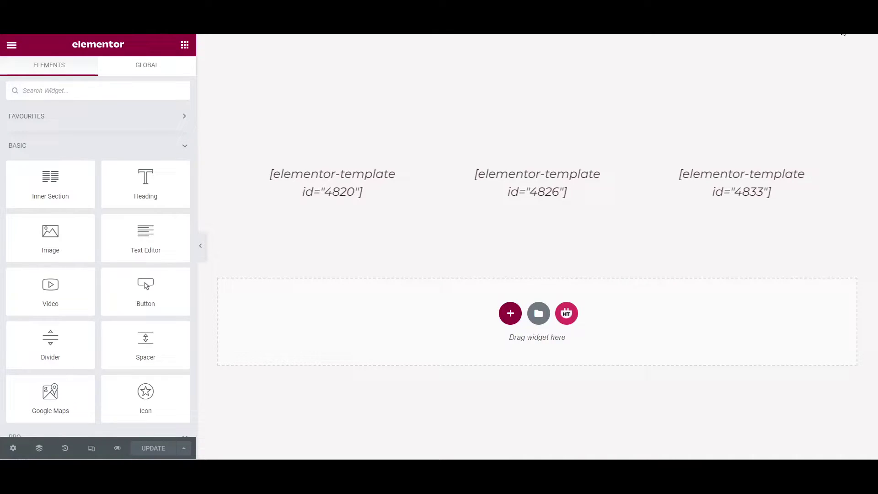
Add an empty one-column section and drag it above the carousel section in Navigator
{"action": "left_click", "coordinate": [508, 314]}
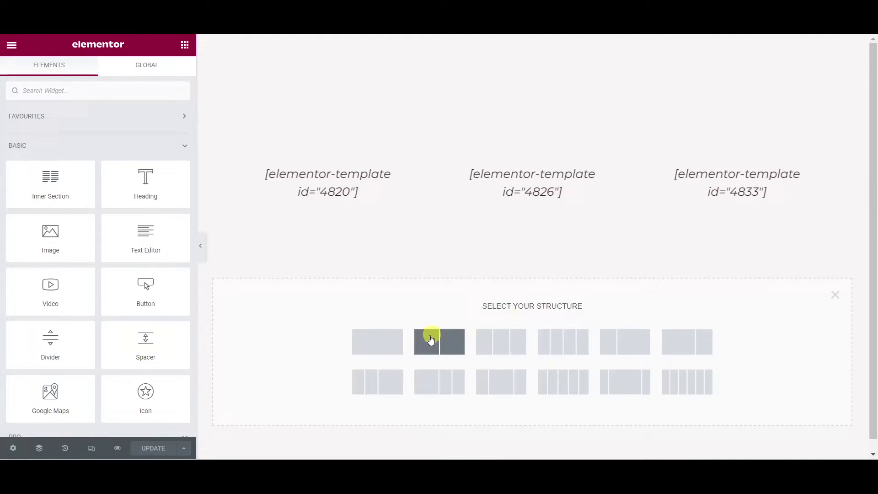
{"action": "left_click", "coordinate": [380, 350]}
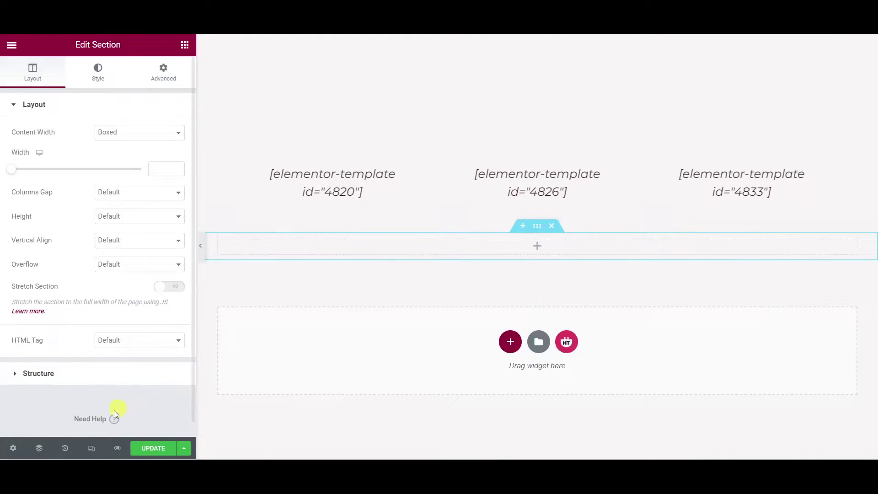
{"action": "left_click", "coordinate": [39, 449]}
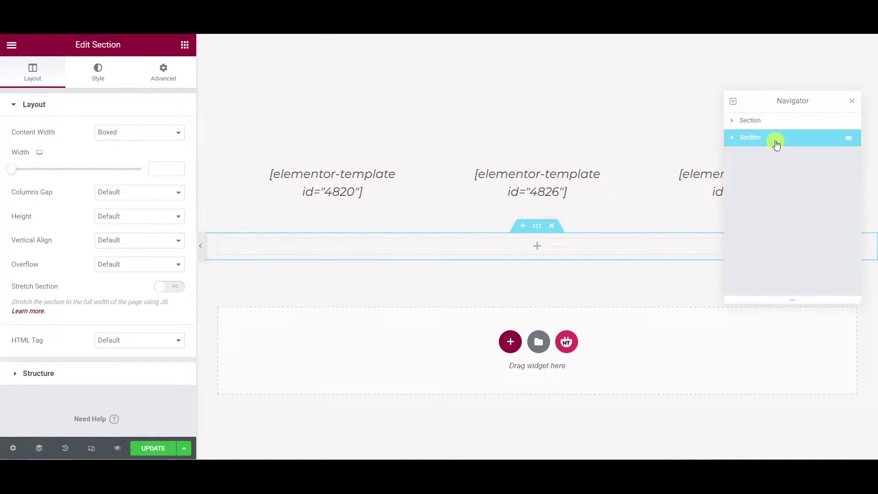
{"action": "left_click_drag", "start_coordinate": [776, 142], "coordinate": [777, 118]}
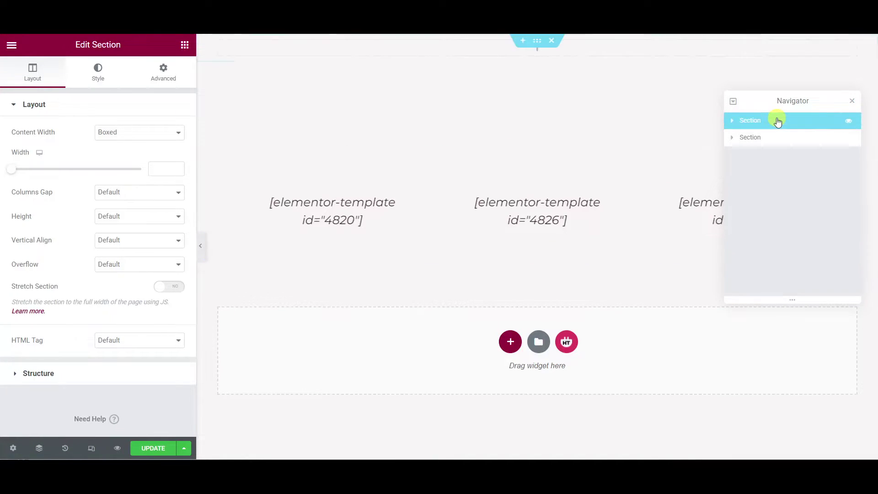
{"action": "left_click", "coordinate": [852, 101]}
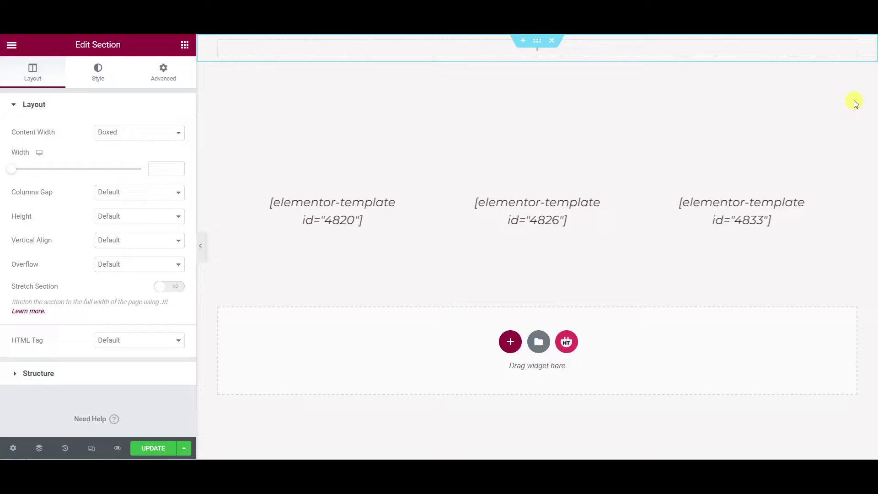
Add an Icon widget to the top section and swap its star for the circle-left arrow
{"action": "left_click", "coordinate": [185, 46]}
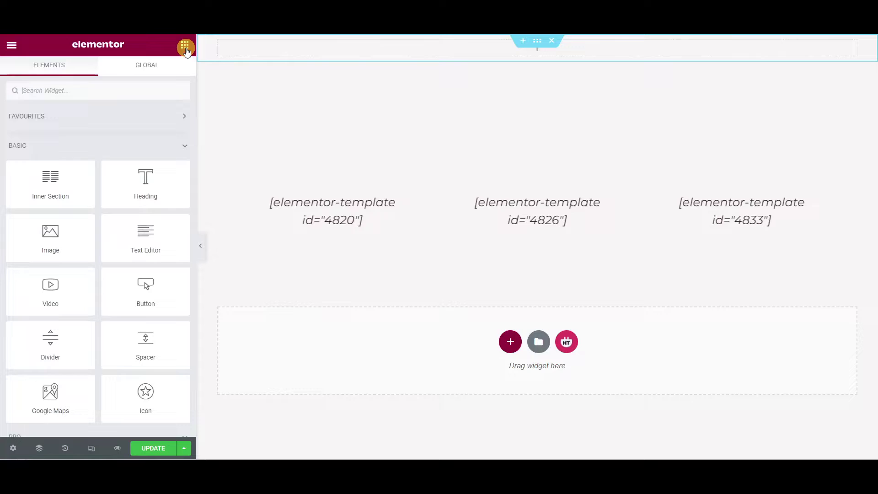
{"action": "left_click_drag", "start_coordinate": [151, 405], "coordinate": [343, 50]}
{"action": "mouse_move", "coordinate": [90, 176]}
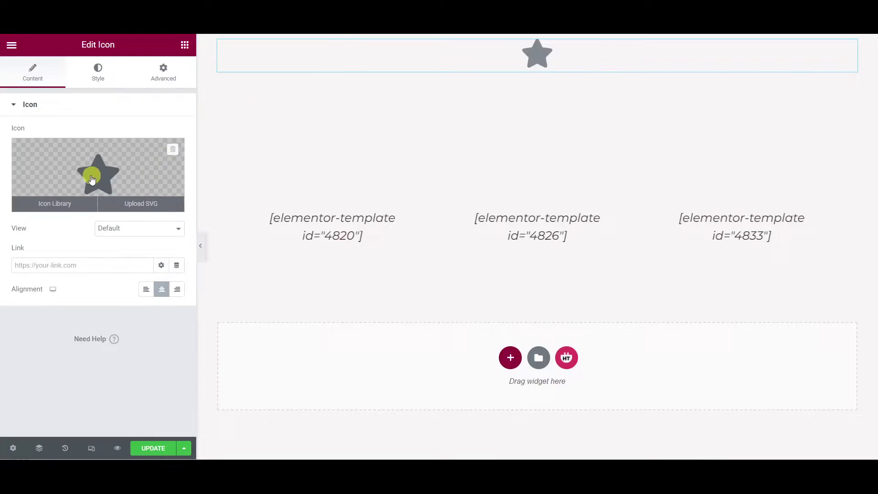
{"action": "left_click", "coordinate": [62, 204]}
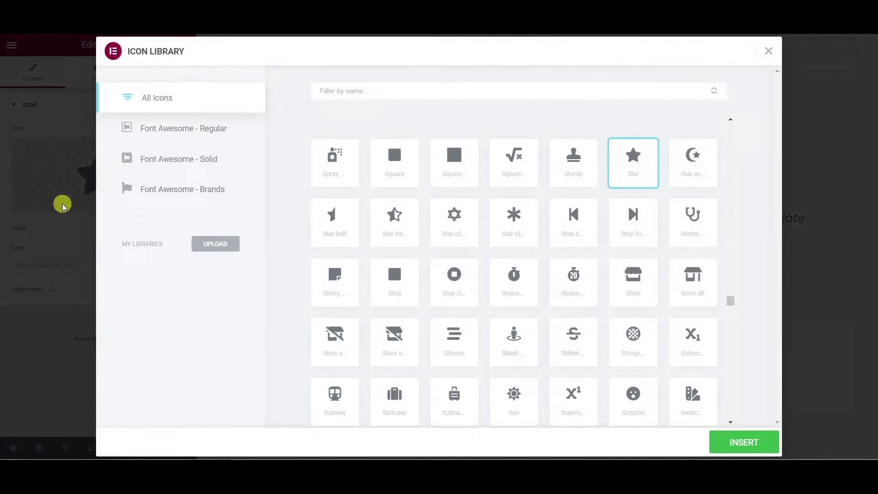
{"action": "left_click", "coordinate": [350, 90]}
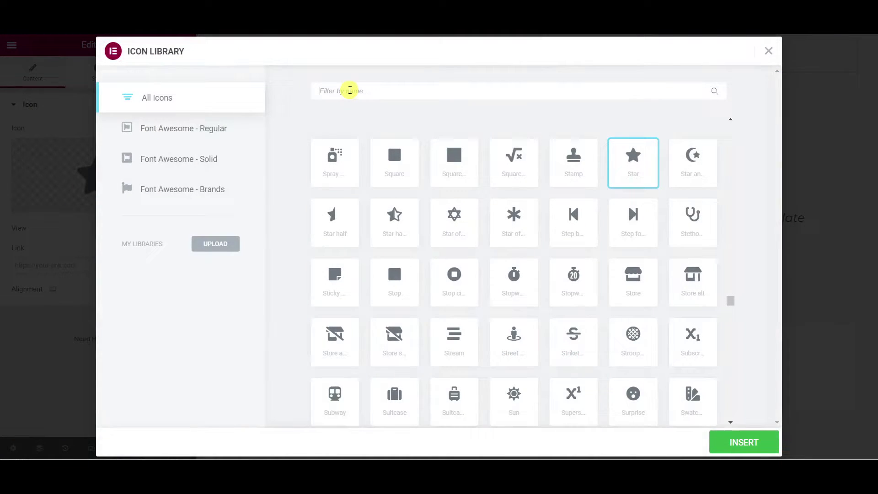
{"action": "type", "text": "arrow"}
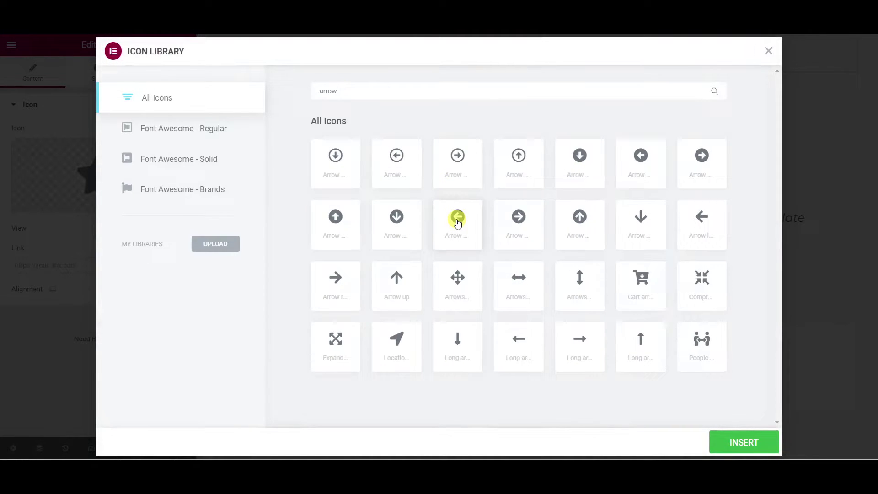
{"action": "left_click", "coordinate": [458, 223]}
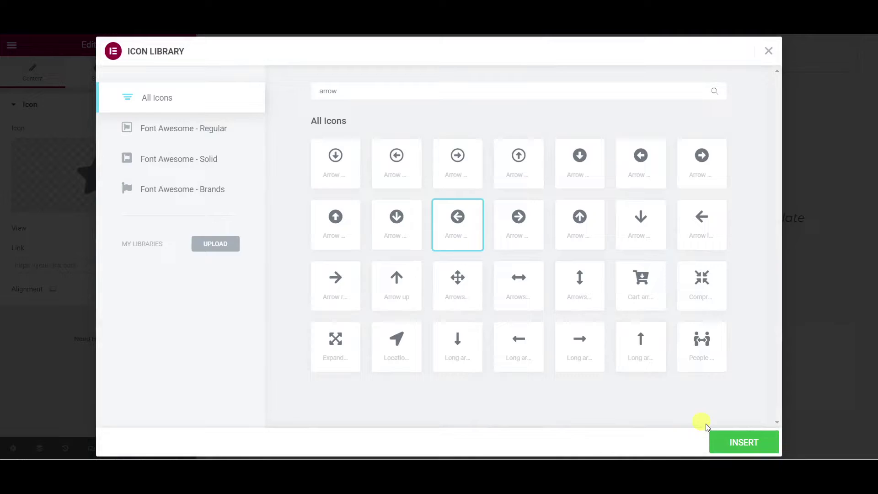
{"action": "left_click", "coordinate": [721, 442]}
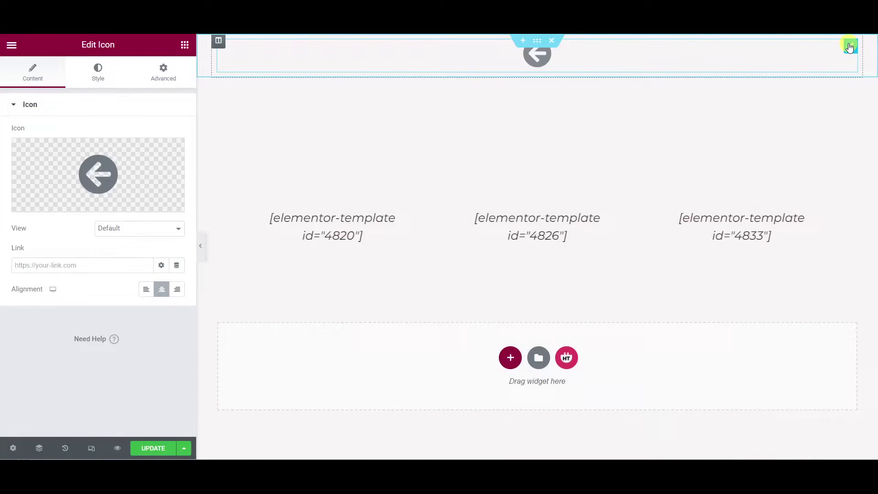
Make the arrow icon inline with auto width and padding 20
{"action": "left_click", "coordinate": [163, 72]}
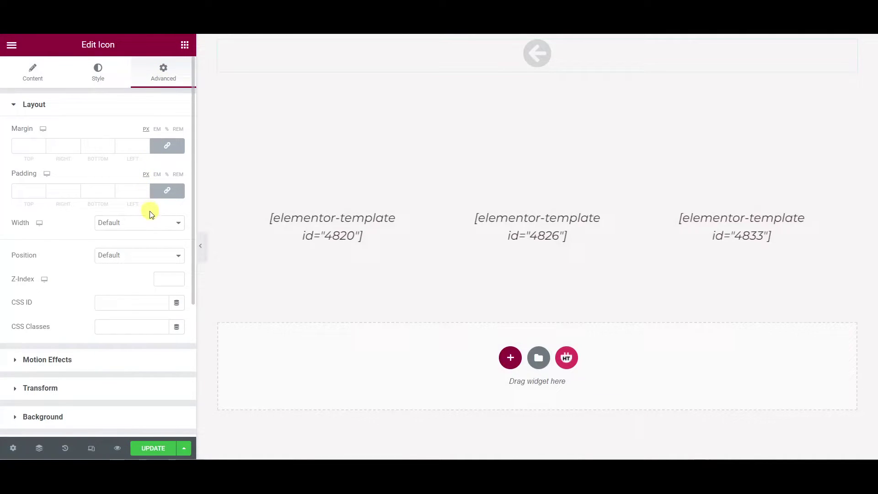
{"action": "left_click", "coordinate": [139, 222]}
{"action": "left_click", "coordinate": [118, 252]}
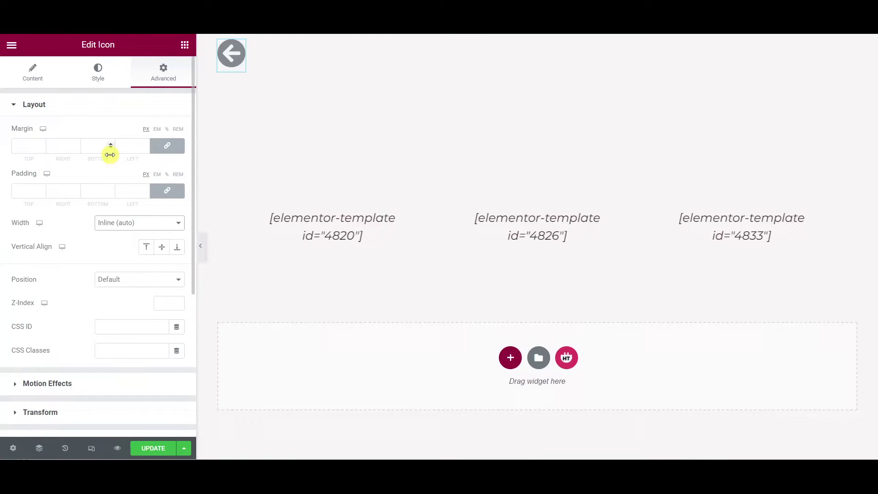
{"action": "left_click", "coordinate": [25, 189]}
{"action": "type", "text": "2"}
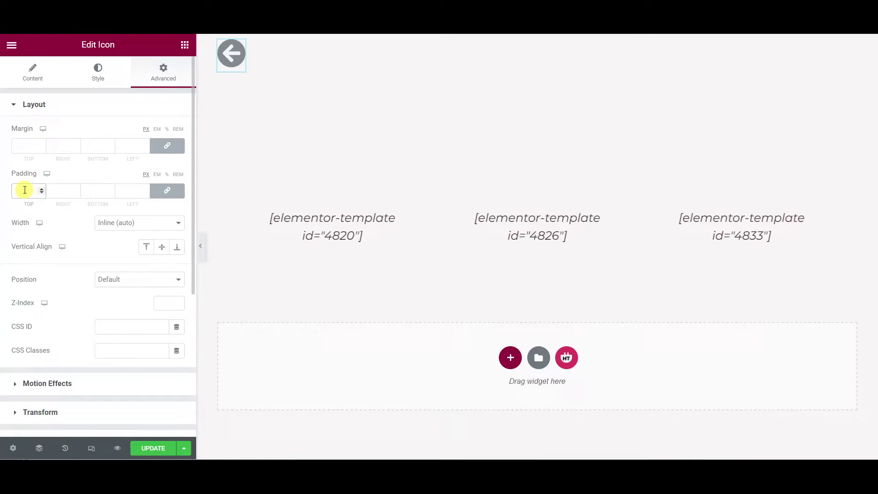
{"action": "type", "text": "0"}
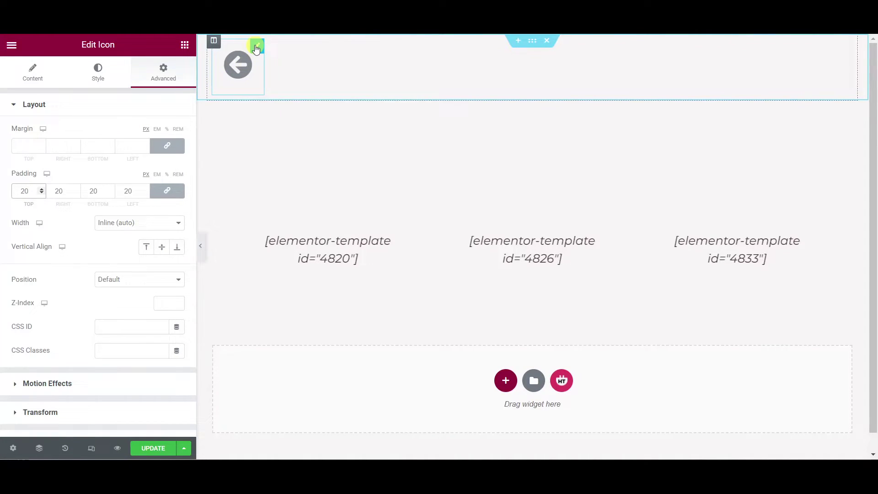
Duplicate the icon widget and change the copy to the circle-right arrow
{"action": "right_click", "coordinate": [256, 48]}
{"action": "left_click", "coordinate": [276, 70]}
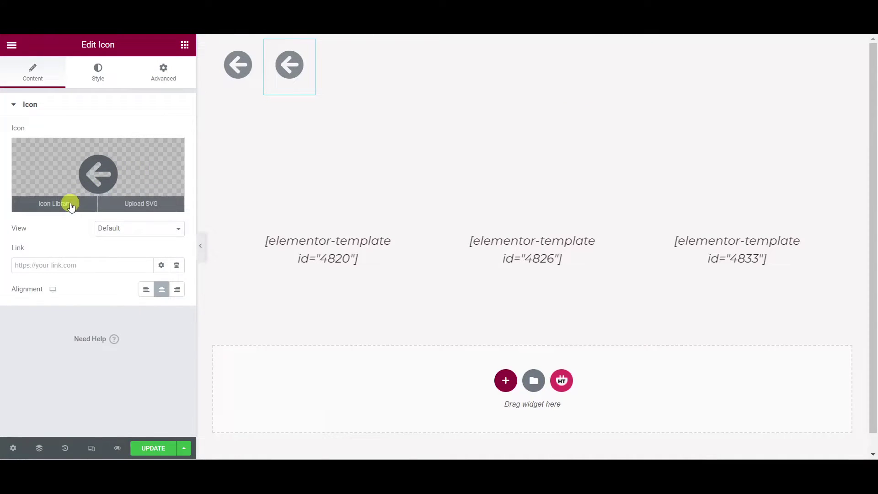
{"action": "left_click", "coordinate": [68, 200]}
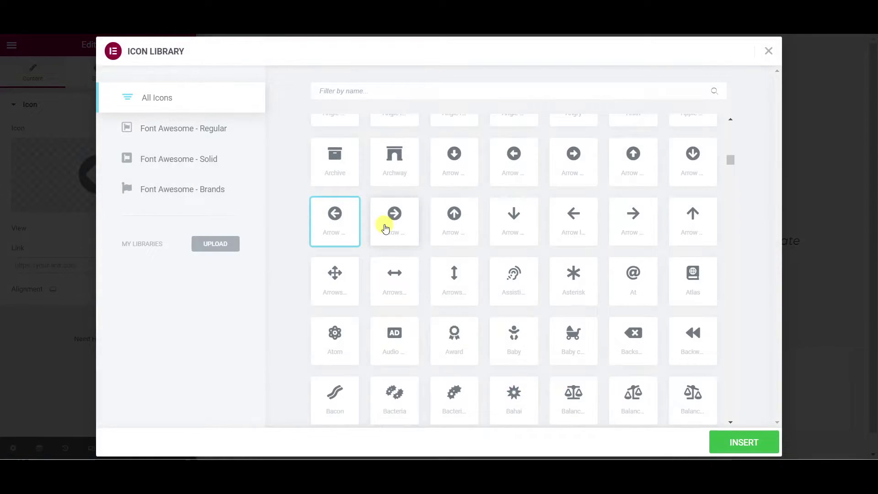
{"action": "left_click", "coordinate": [386, 225]}
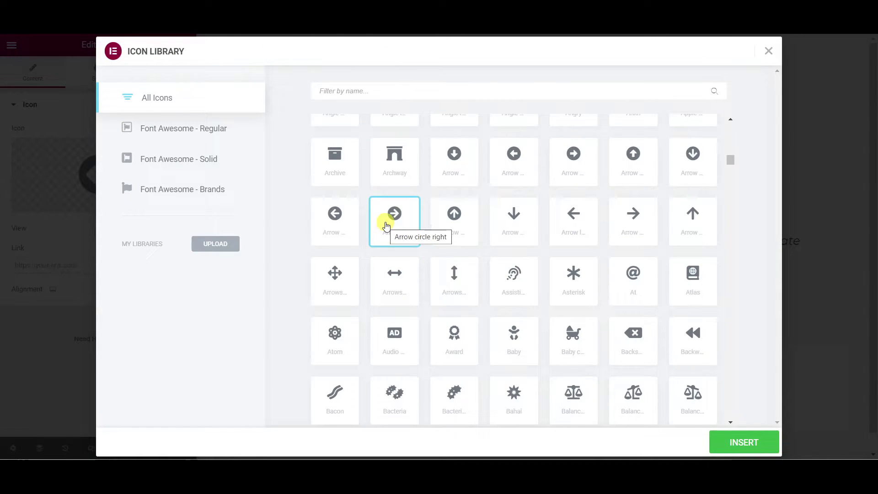
{"action": "left_click", "coordinate": [742, 449]}
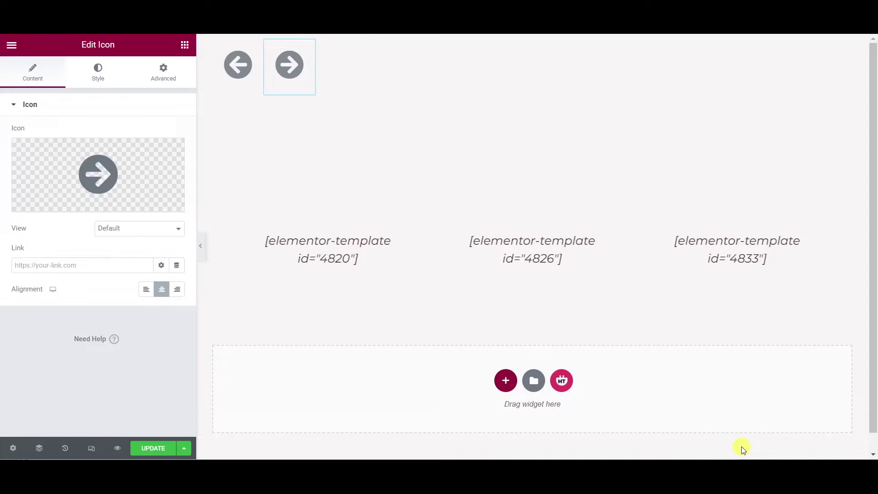
Give the left arrow icon the CSS ID my-prev-element
{"action": "left_click", "coordinate": [235, 68]}
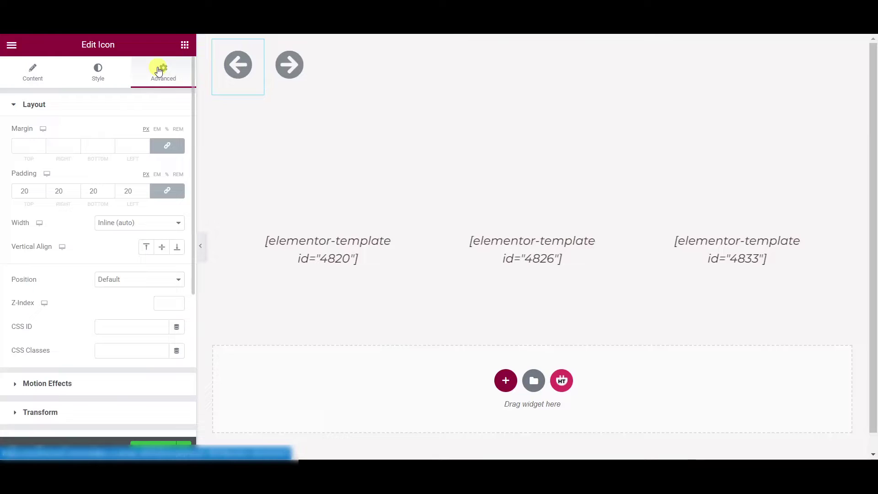
{"action": "left_click", "coordinate": [118, 329]}
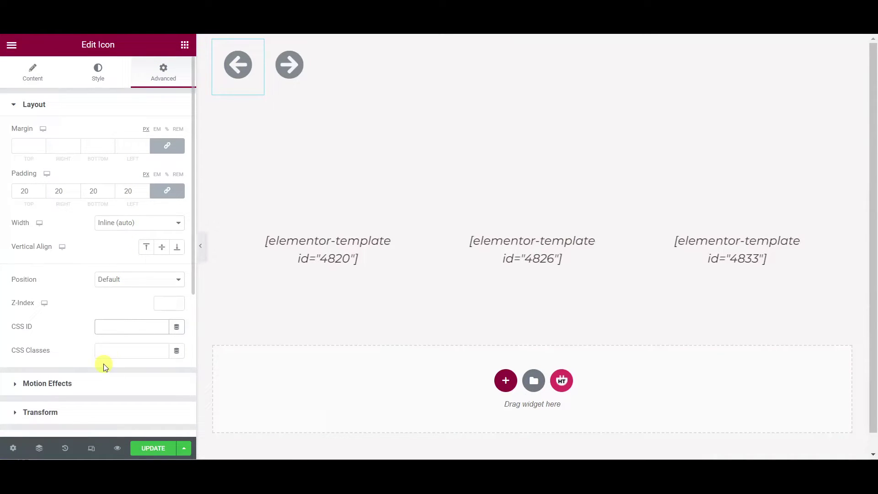
{"action": "type", "text": "my-rev-elementp"}
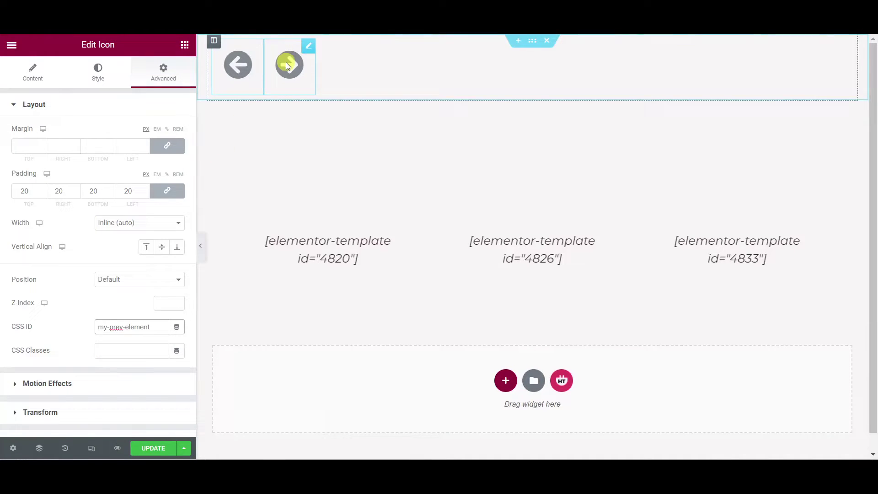
Give the right arrow icon the CSS ID my-next-element
{"action": "left_click", "coordinate": [287, 63]}
{"action": "left_click", "coordinate": [165, 74]}
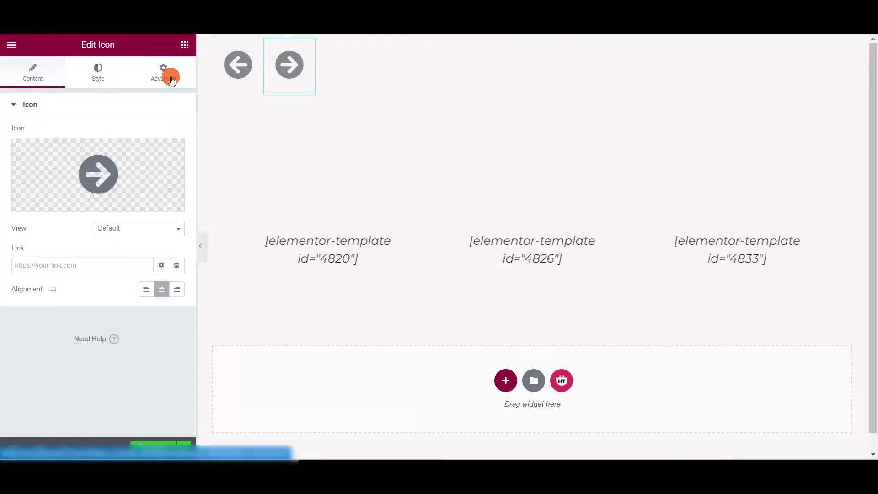
{"action": "left_click", "coordinate": [112, 326]}
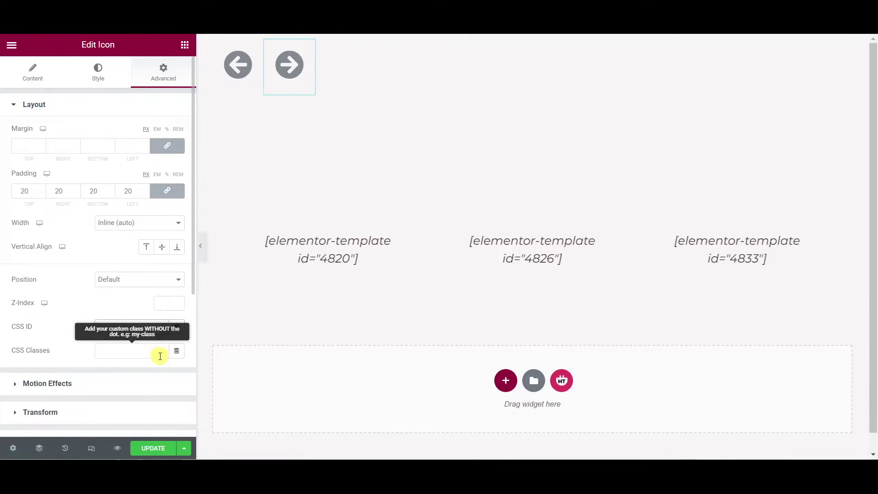
{"action": "type", "text": "my-nex"}
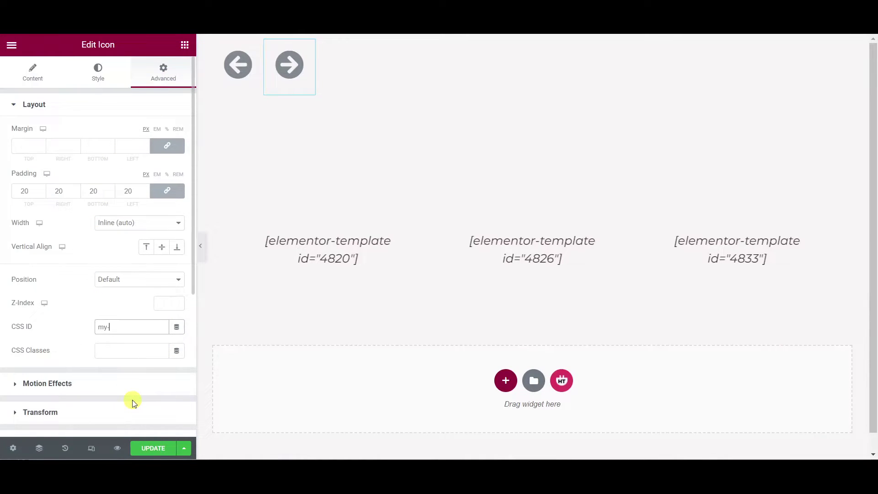
{"action": "type", "text": "t-element"}
Update the page, then swipe the live carousel back and forth through its slides
{"action": "left_click", "coordinate": [154, 449]}
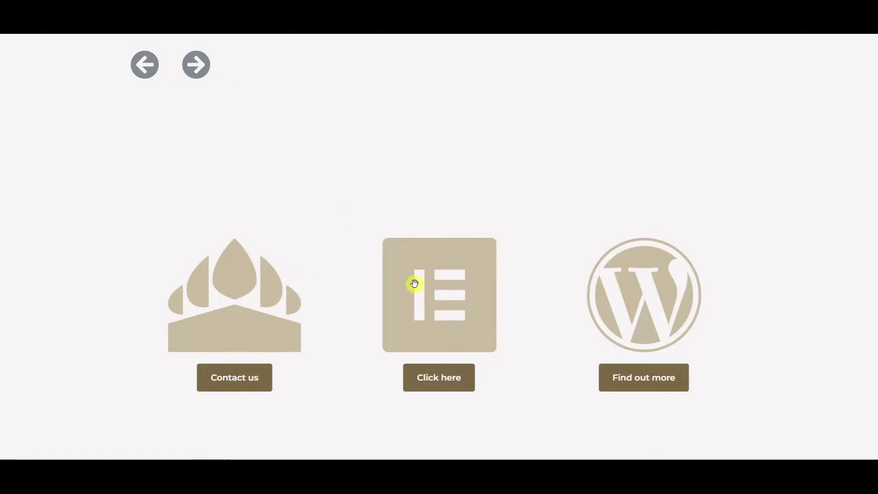
{"action": "left_click_drag", "start_coordinate": [416, 285], "coordinate": [227, 308]}
{"action": "left_click_drag", "start_coordinate": [478, 288], "coordinate": [304, 304]}
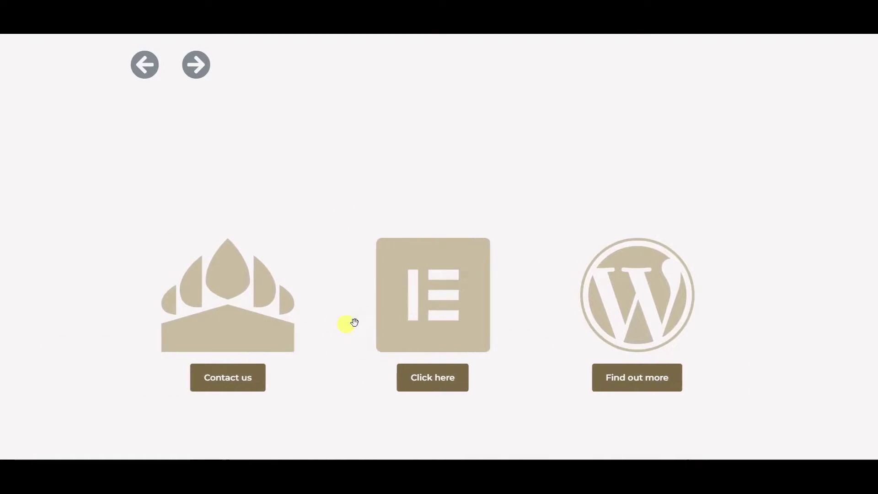
{"action": "left_click", "coordinate": [423, 300]}
{"action": "left_click_drag", "start_coordinate": [424, 300], "coordinate": [72, 347]}
{"action": "left_click_drag", "start_coordinate": [446, 303], "coordinate": [108, 355]}
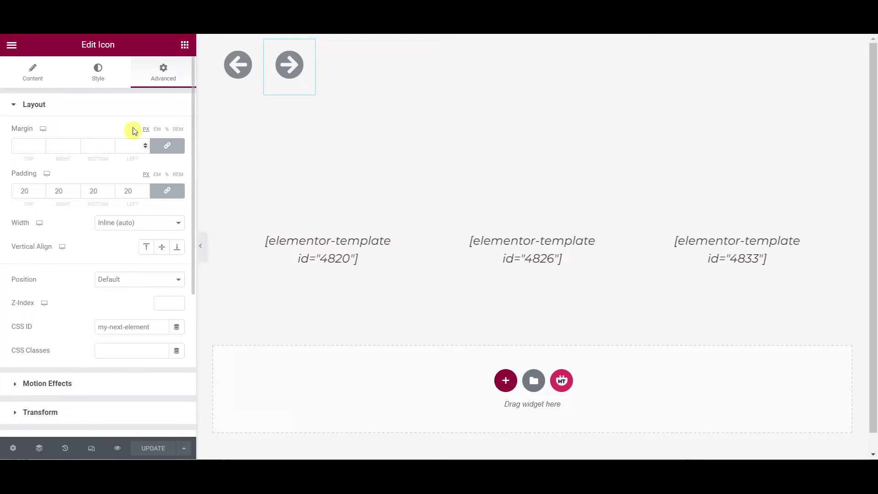
Search the widgets for 'html' and drop an HTML widget below the two arrow icons
{"action": "left_click", "coordinate": [184, 45]}
{"action": "type", "text": "html"}
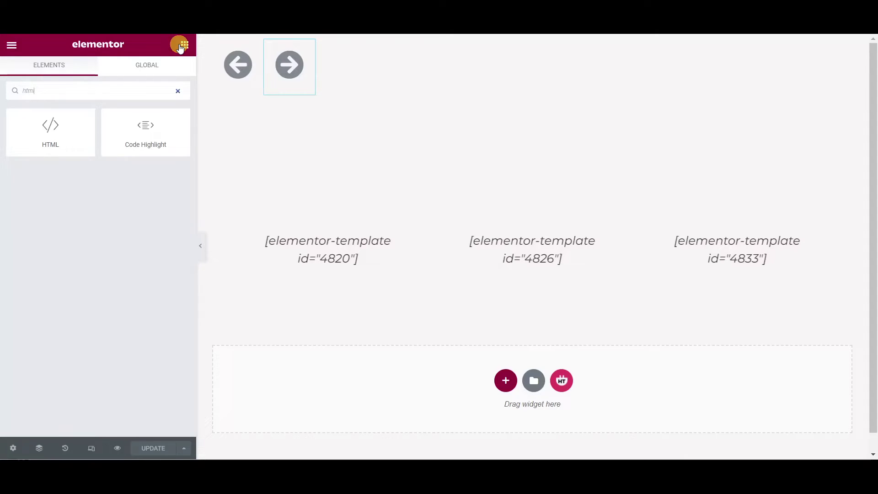
{"action": "left_click_drag", "start_coordinate": [59, 136], "coordinate": [302, 73]}
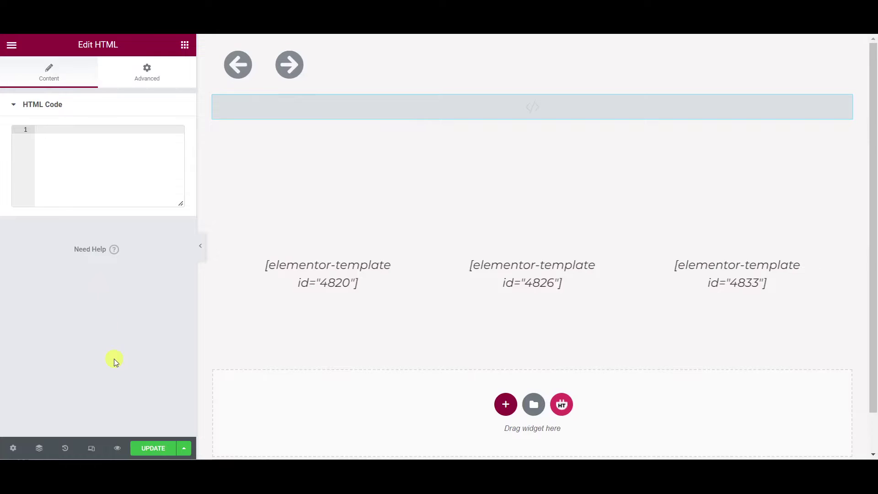
Add <script></script> tags in the HTML Code box and enlarge the code editor
{"action": "type", "text": "<script>"}
{"action": "key", "text": "Return"}
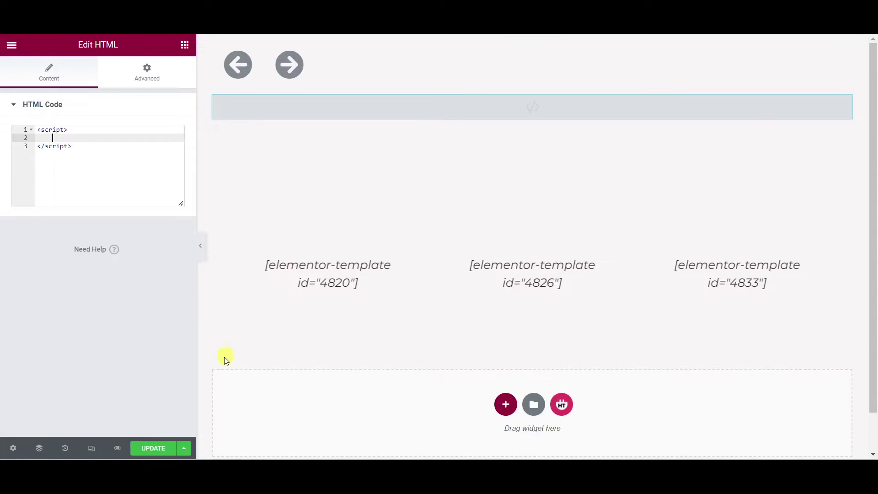
{"action": "left_click_drag", "start_coordinate": [195, 355], "coordinate": [330, 332]}
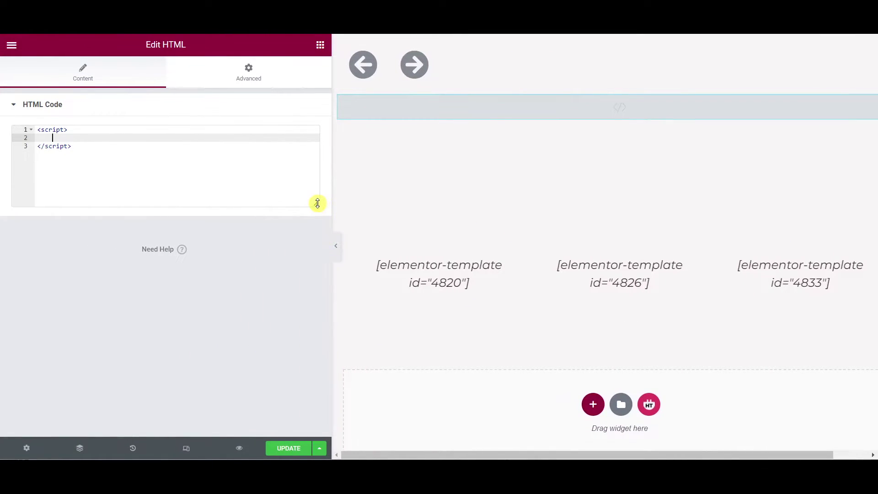
{"action": "left_click_drag", "start_coordinate": [316, 203], "coordinate": [309, 378]}
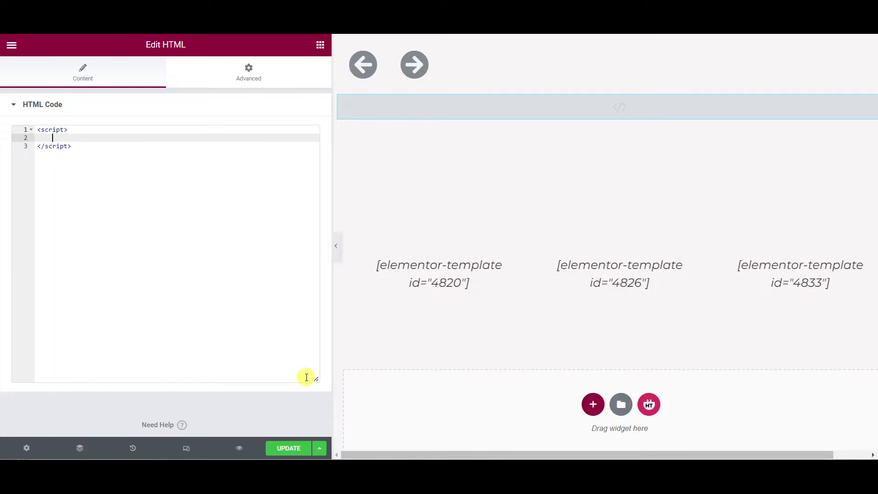
Inside the script, start a jQuery(document).ready(function($) { handler with an empty line
{"action": "key", "text": "Tab"}
{"action": "type", "text": "jQu"}
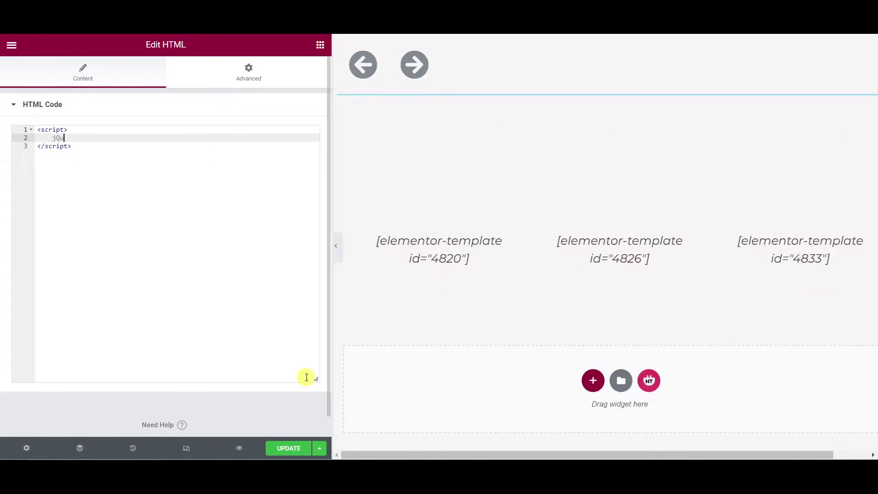
{"action": "type", "text": "ery"}
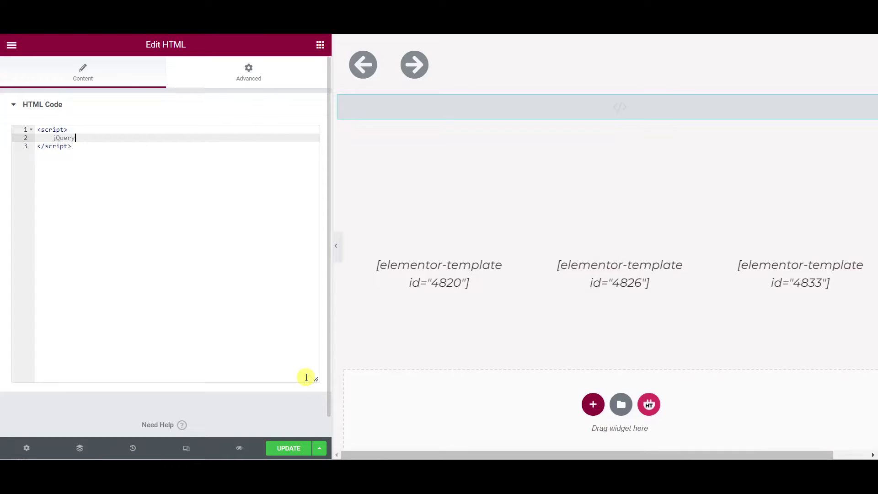
{"action": "type", "text": "(document).ready(func"}
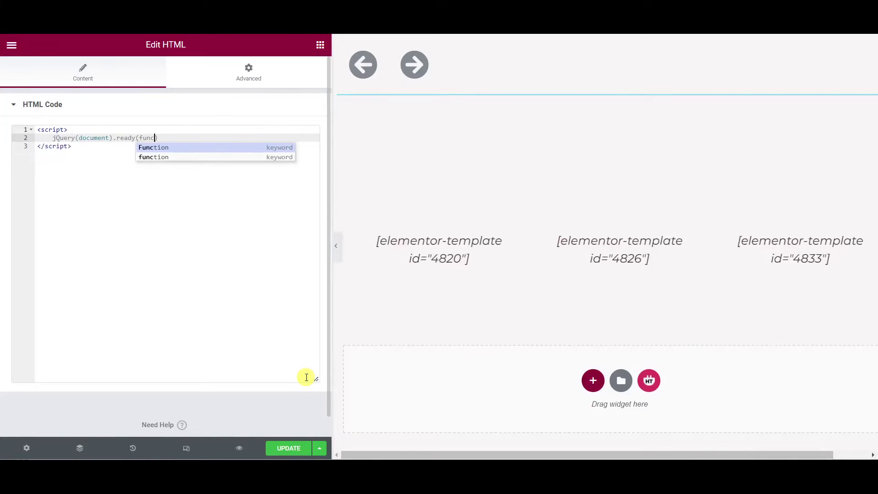
{"action": "type", "text": "tion($)"}
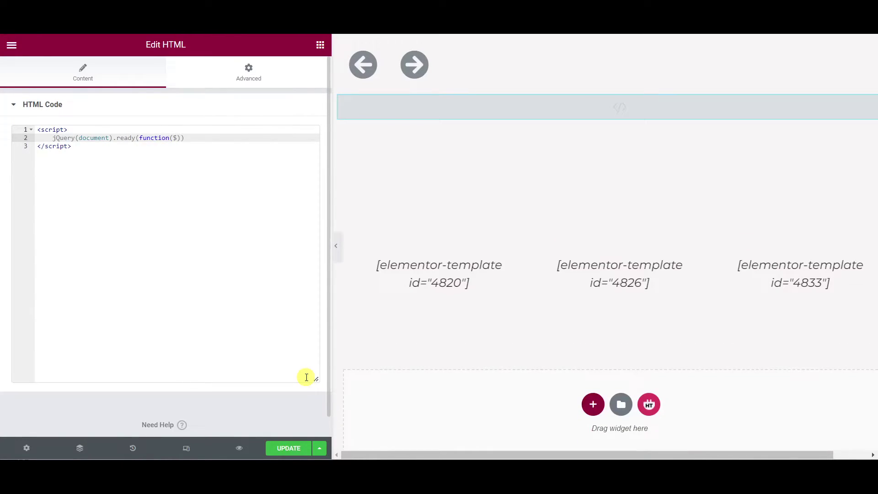
{"action": "type", "text": " {"}
{"action": "key", "text": "Return"}
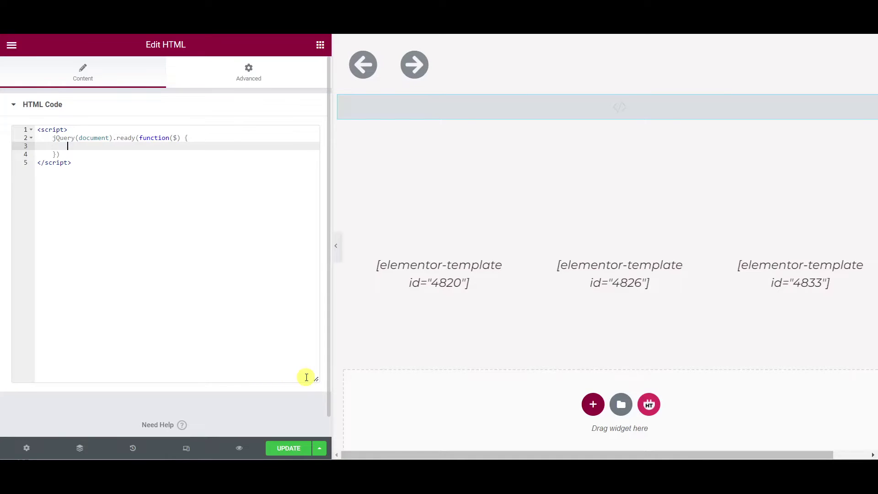
Define getSwiperInstance() starting with var swiperTarget = $('#my-elementor-carousel .swiper-container')
{"action": "type", "text": "function getS"}
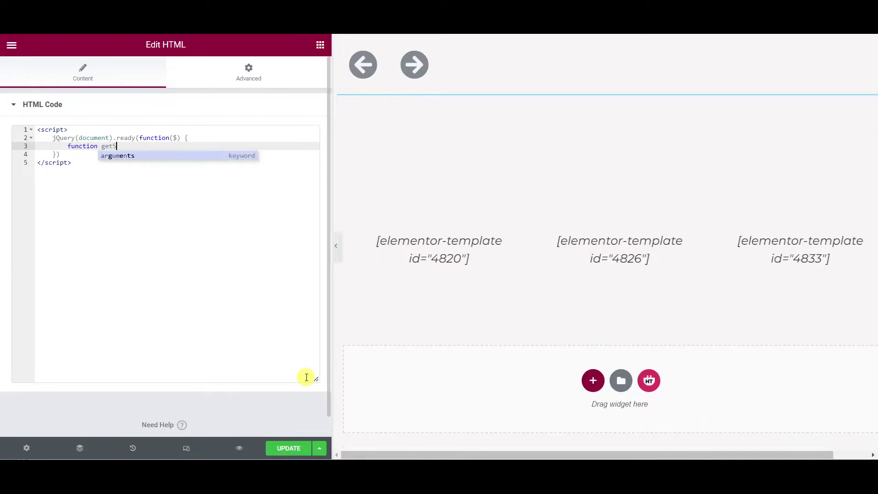
{"action": "type", "text": "wiperInstan"}
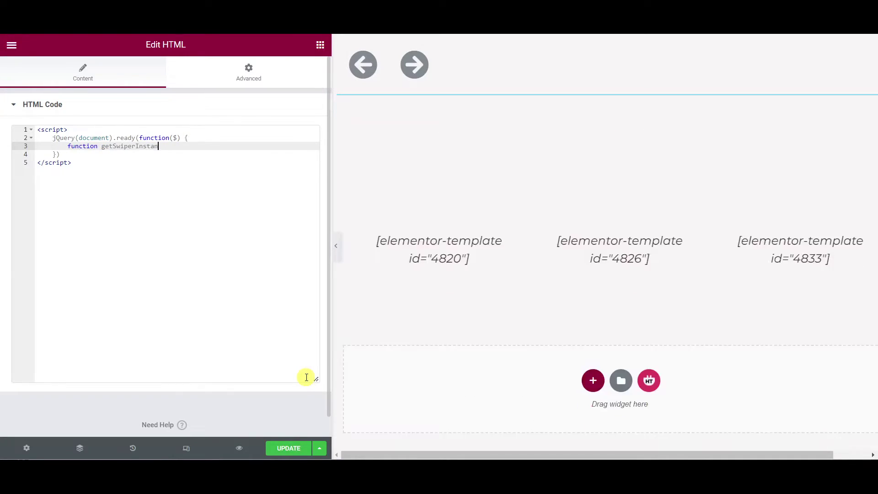
{"action": "type", "text": "ce() {"}
{"action": "key", "text": "Return"}
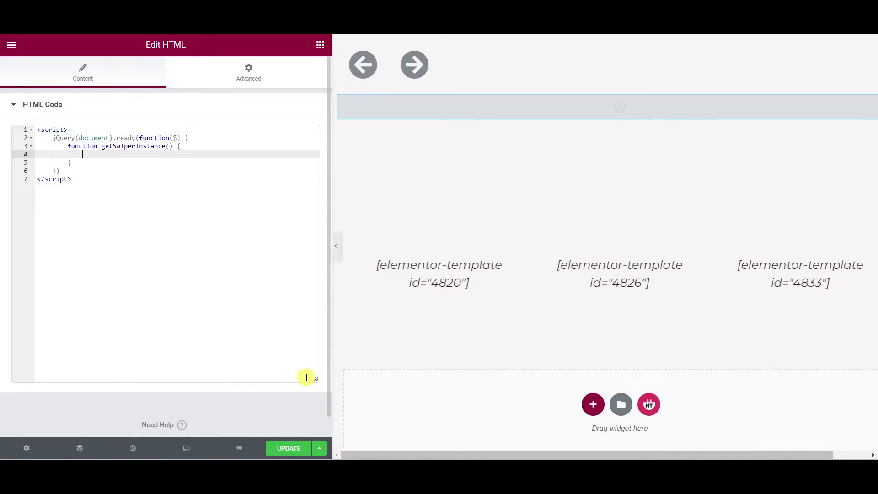
{"action": "type", "text": "var swip"}
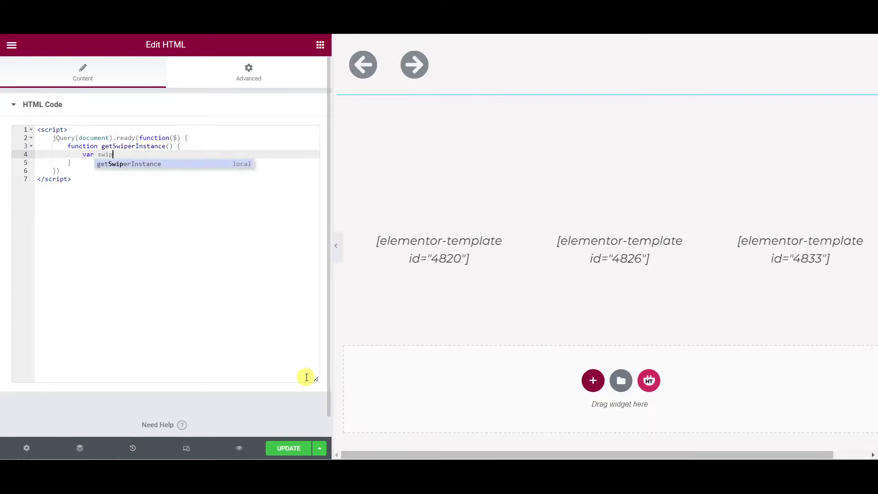
{"action": "type", "text": "erTarger"}
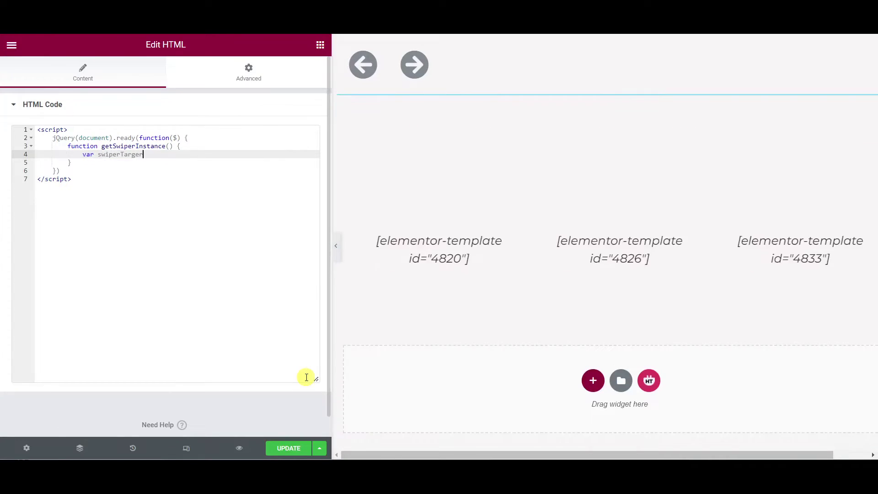
{"action": "key", "text": "BackSpace"}
{"action": "type", "text": "t"}
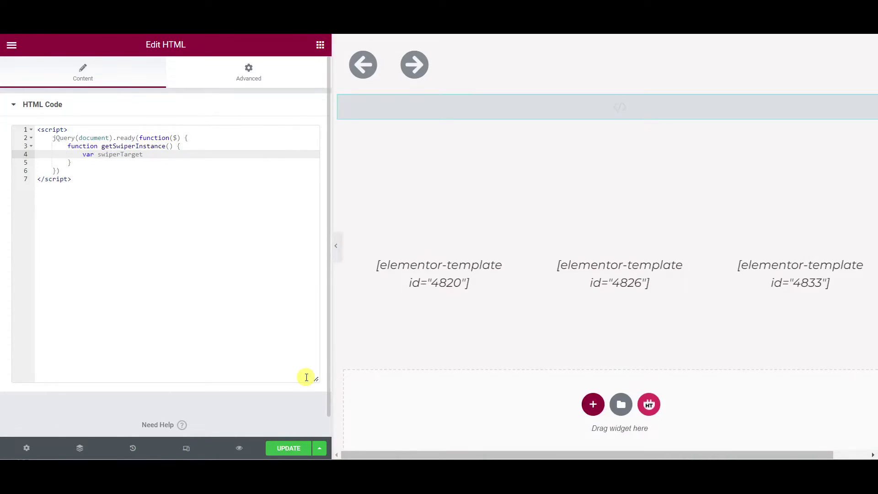
{"action": "type", "text": " ="}
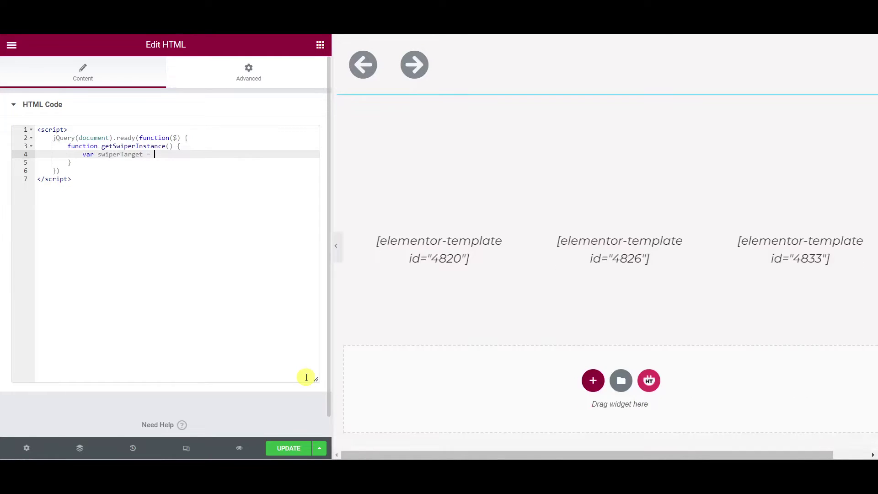
{"action": "type", "text": " $("}
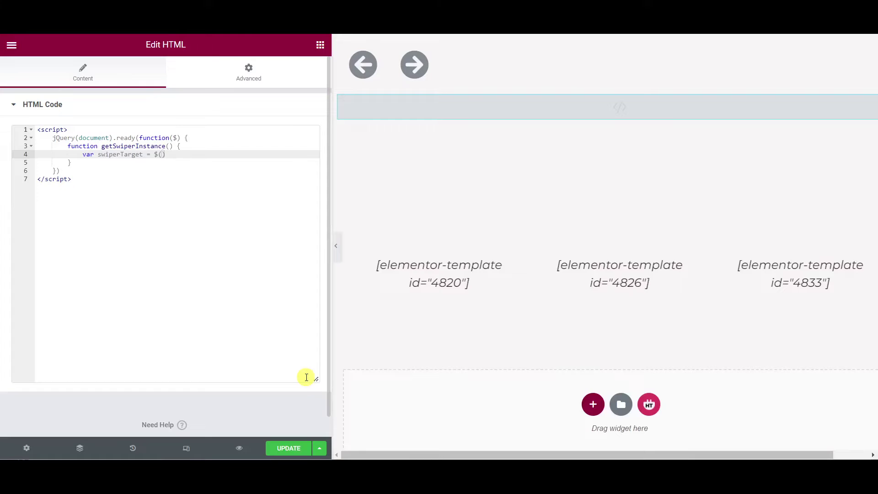
{"action": "type", "text": "'"}
{"action": "type", "text": "#"}
{"action": "type", "text": "my-element"}
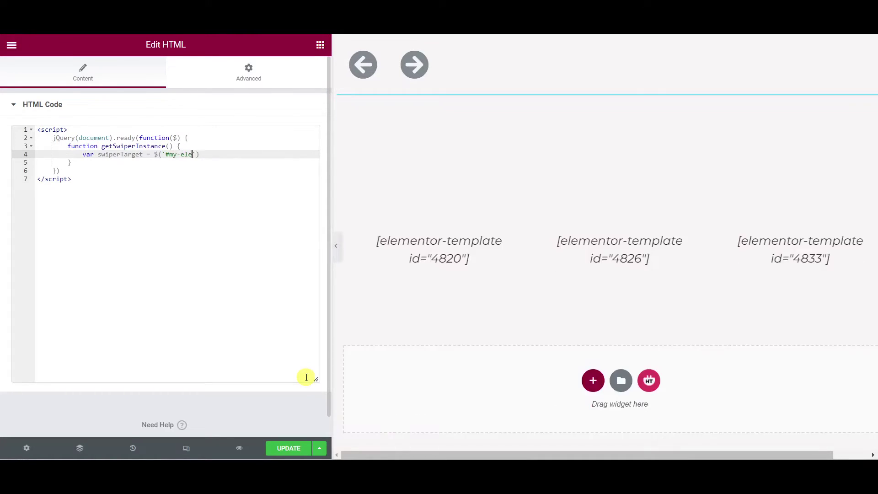
{"action": "type", "text": "or-carousel .swiper-"}
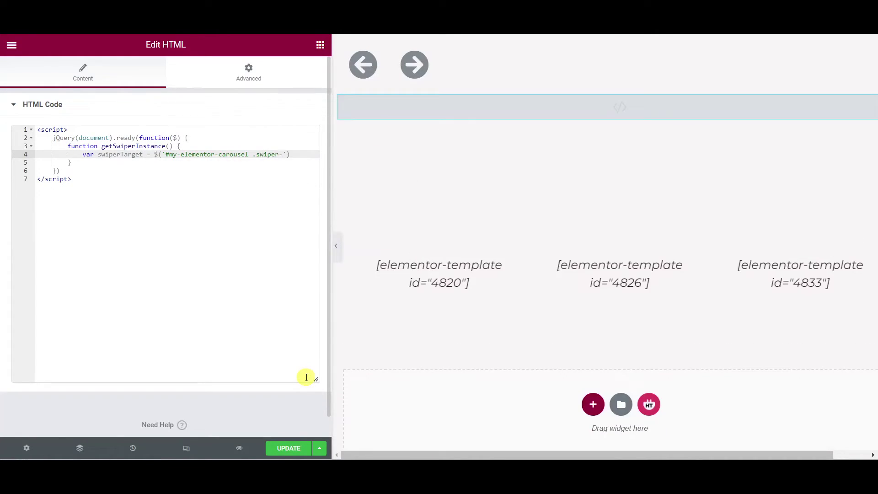
{"action": "type", "text": "container"}
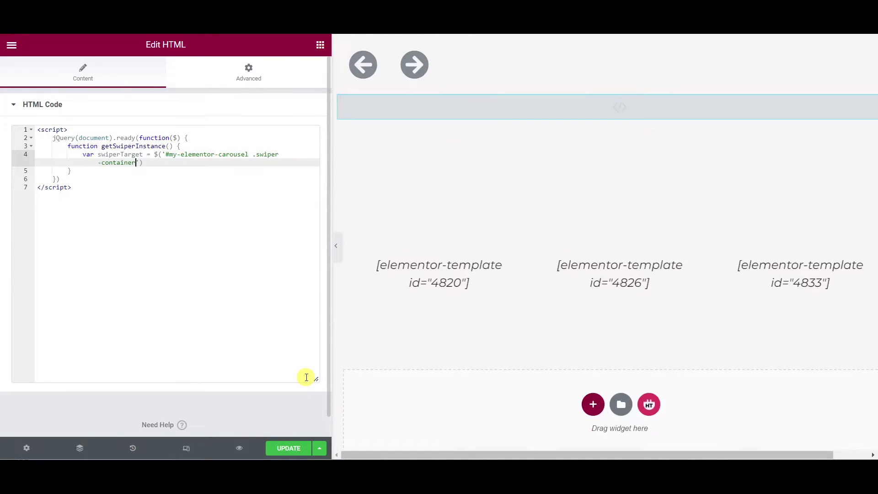
End the selector line with a semicolon and add return swiperTarget.data('swiper'); below it
{"action": "key", "text": "End"}
{"action": "type", "text": ";"}
{"action": "key", "text": "Return"}
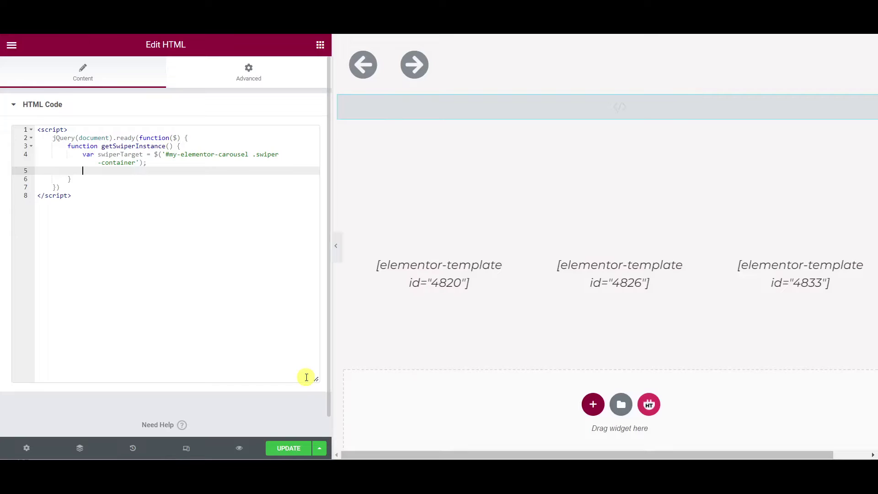
{"action": "type", "text": "return swiper"}
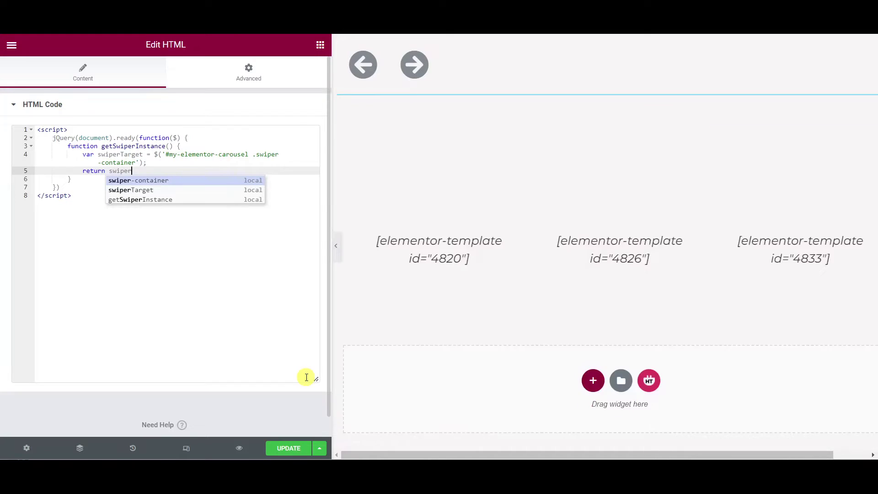
{"action": "type", "text": "Targe"}
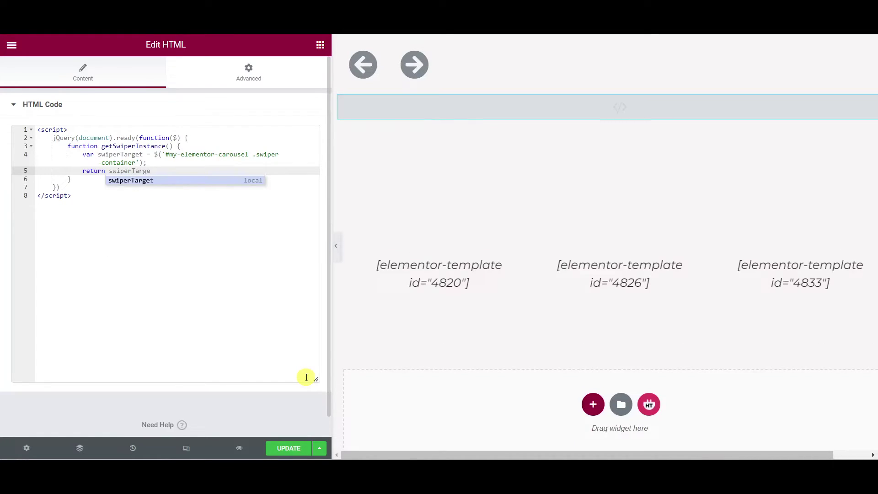
{"action": "type", "text": "t"}
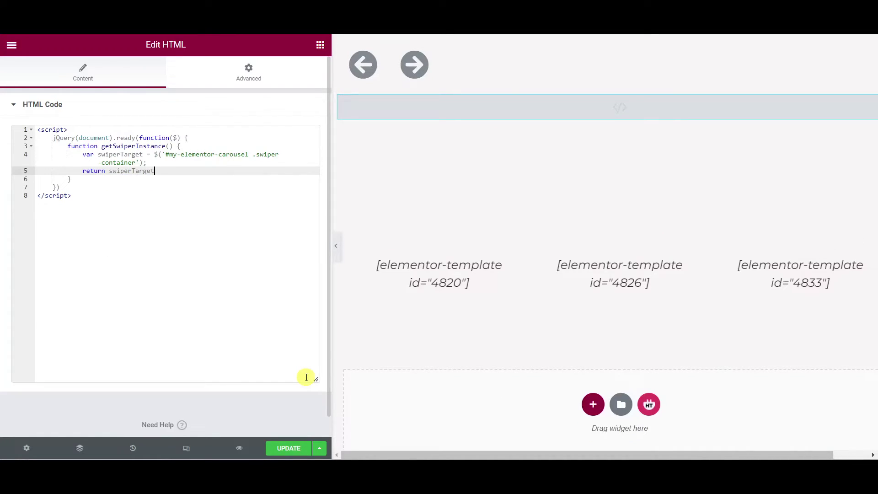
{"action": "type", "text": ".data('swiper"}
{"action": "key", "text": "End"}
{"action": "type", "text": ";"}
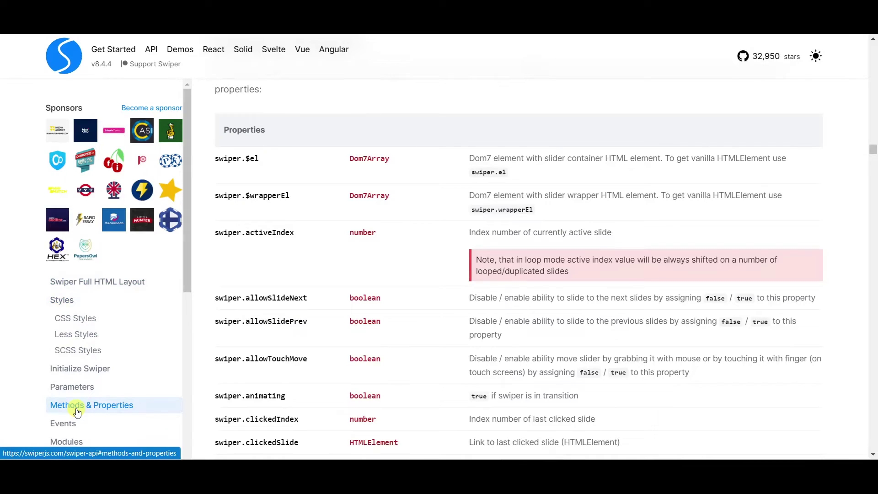
Scroll the Swiper API docs to the methods and highlight the slideNext and slidePrev signatures
{"action": "scroll", "coordinate": [434, 258], "scroll_direction": "down", "scroll_amount": 1}
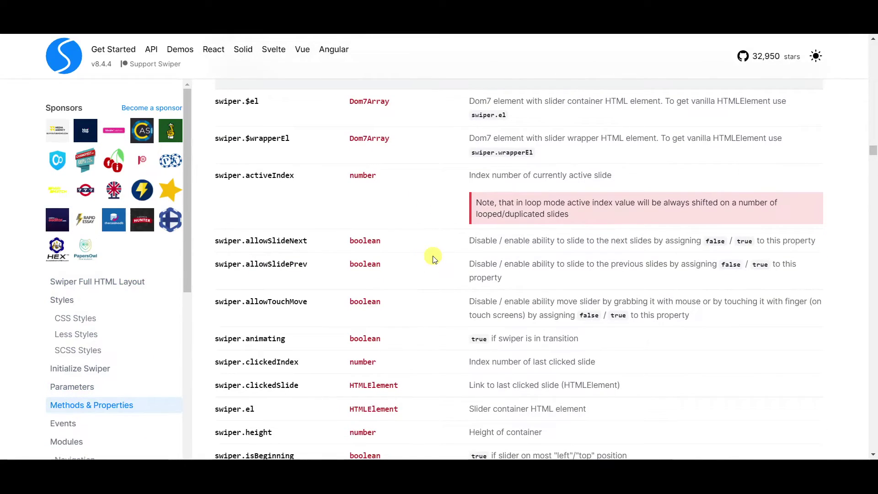
{"action": "scroll", "coordinate": [434, 257], "scroll_direction": "down", "scroll_amount": 9}
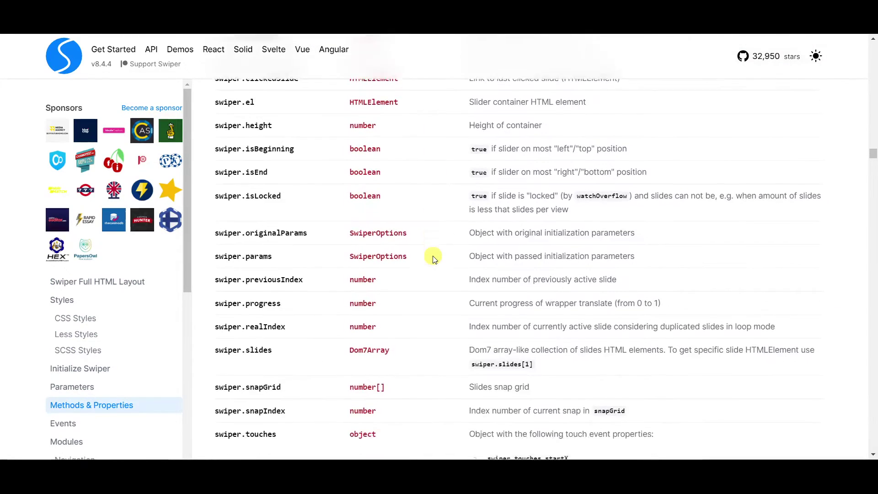
{"action": "scroll", "coordinate": [433, 256], "scroll_direction": "down", "scroll_amount": 7}
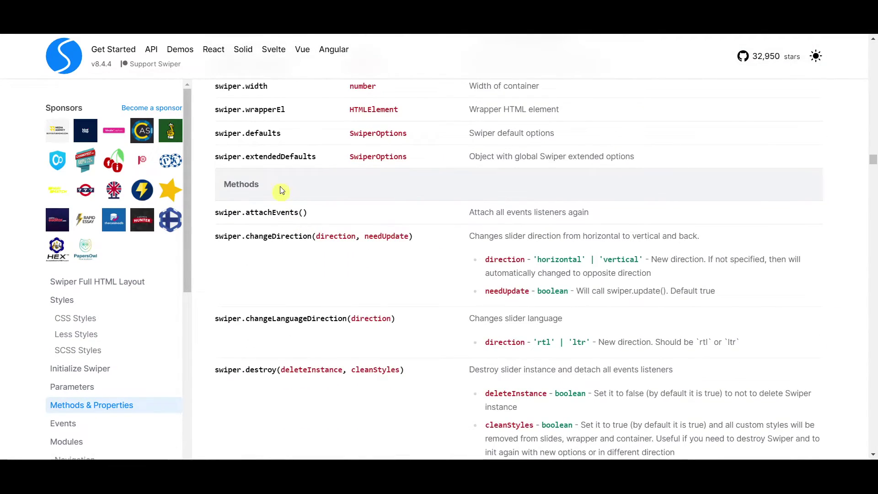
{"action": "left_click", "coordinate": [269, 182]}
{"action": "left_click_drag", "start_coordinate": [269, 182], "coordinate": [224, 183]}
{"action": "scroll", "coordinate": [385, 263], "scroll_direction": "down", "scroll_amount": 6}
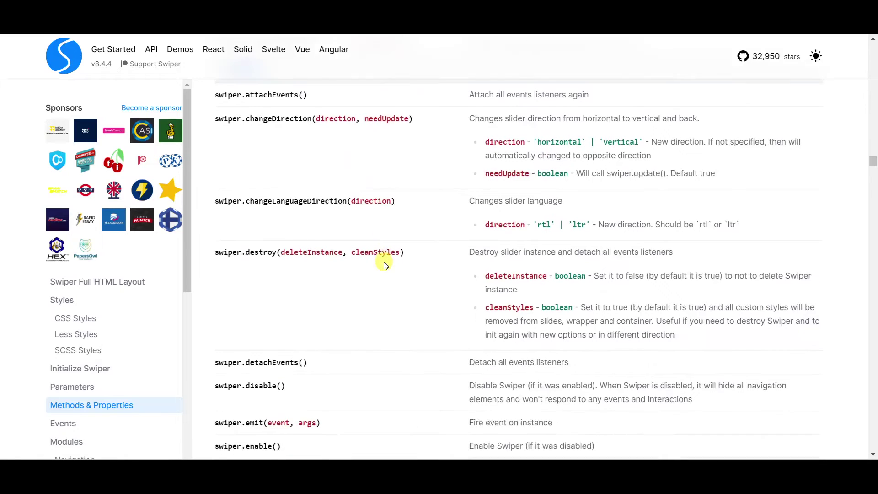
{"action": "scroll", "coordinate": [384, 264], "scroll_direction": "down", "scroll_amount": 9}
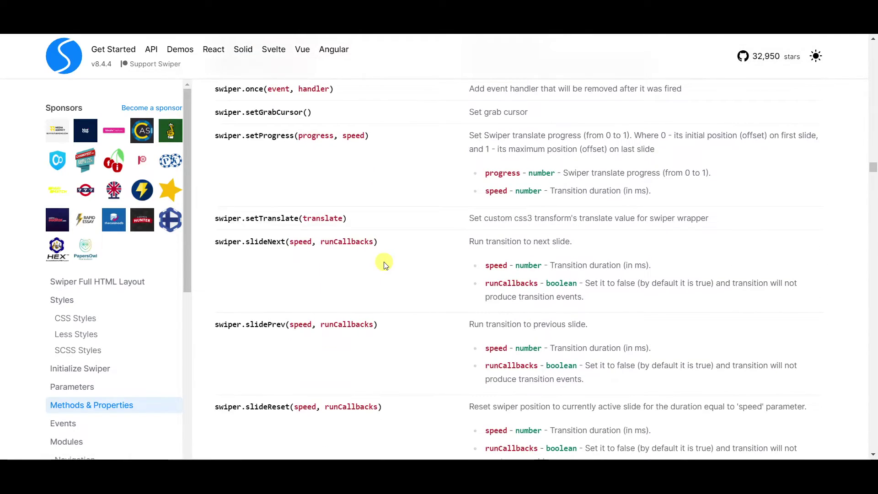
{"action": "left_click_drag", "start_coordinate": [378, 243], "coordinate": [250, 249]}
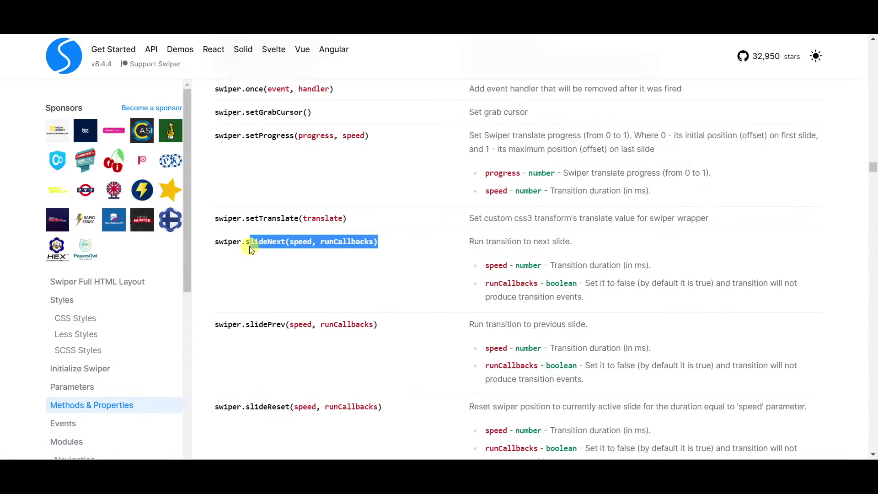
{"action": "left_click_drag", "start_coordinate": [378, 324], "coordinate": [245, 322]}
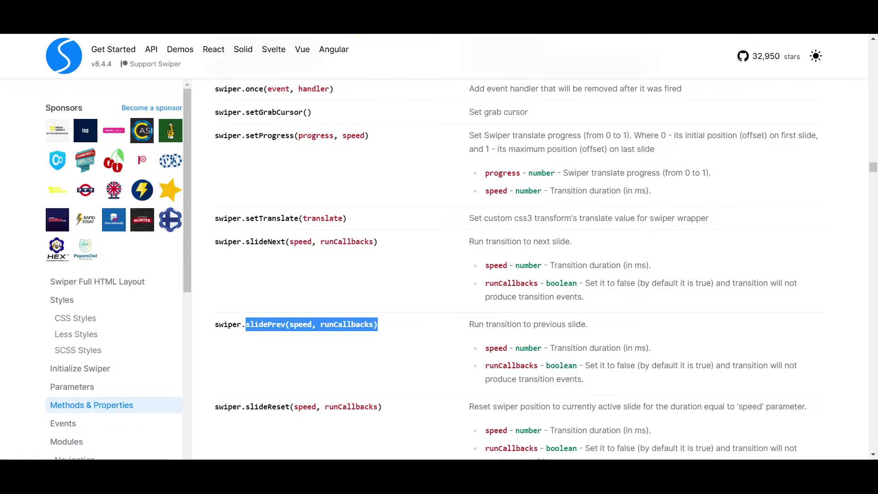
{"action": "key", "text": "alt+Tab"}
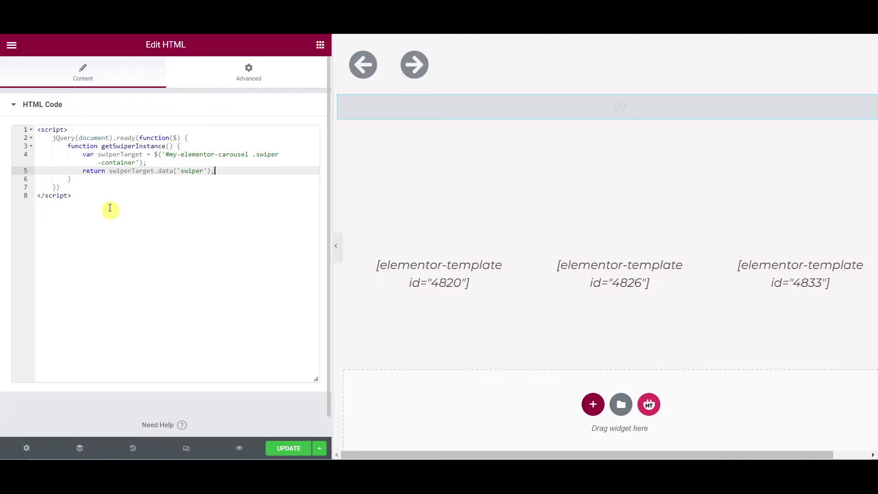
After getSwiperInstance, start $('#my-prev-element').on('click', function() { as a new handler
{"action": "left_click", "coordinate": [83, 179]}
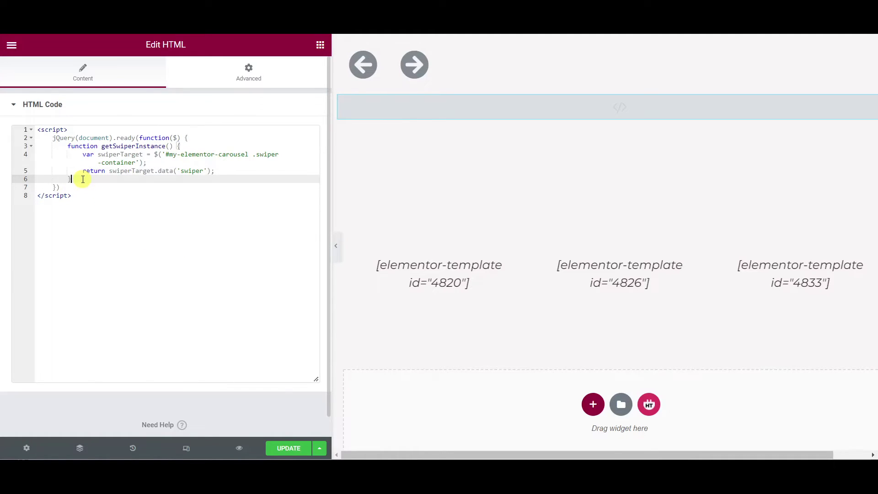
{"action": "key", "text": "Return"}
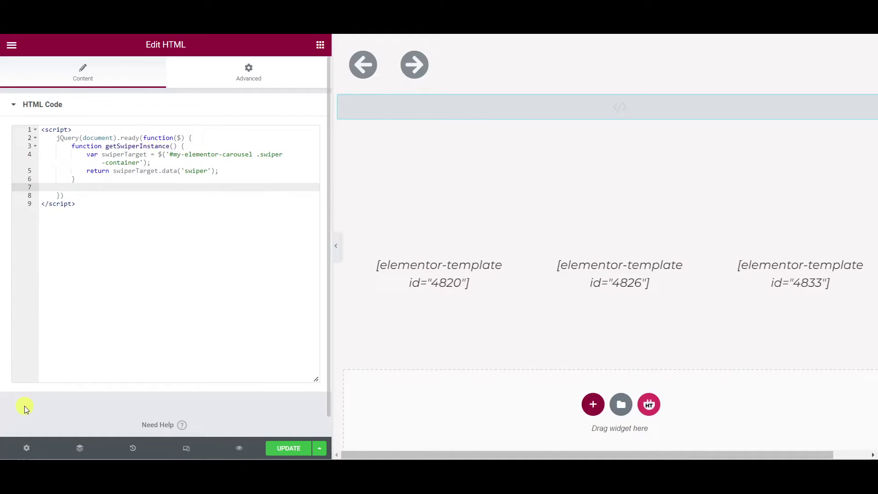
{"action": "type", "text": "$("}
{"action": "type", "text": "'#m"}
{"action": "type", "text": "y-prev-"}
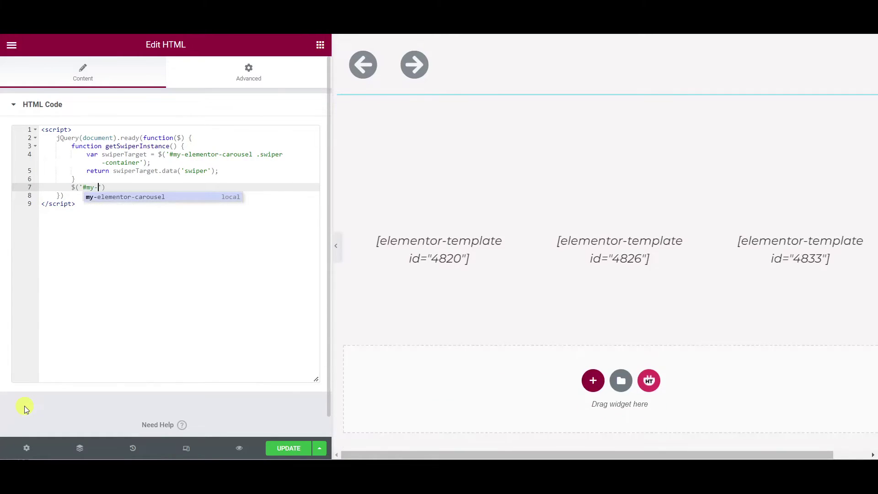
{"action": "type", "text": "element"}
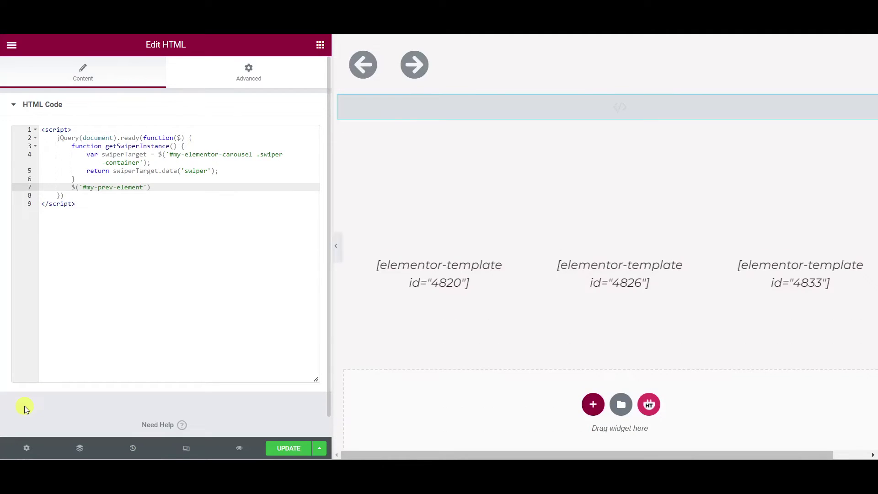
{"action": "key", "text": "End"}
{"action": "type", "text": ".on"}
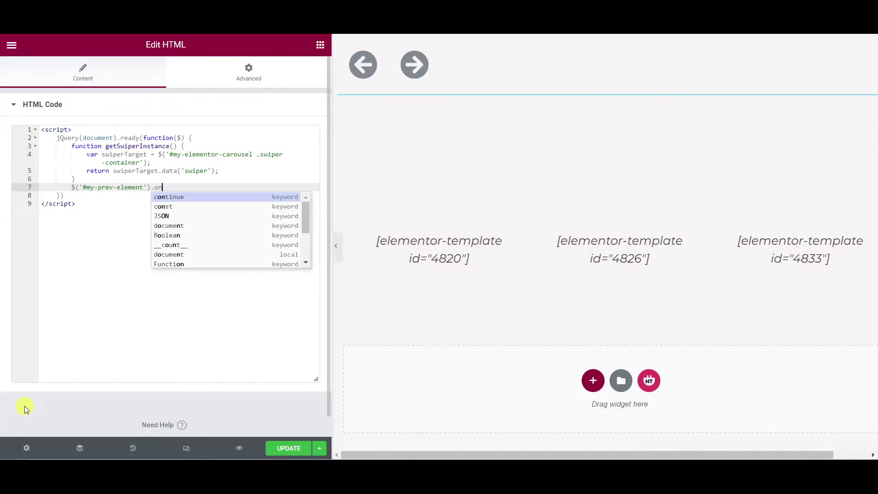
{"action": "type", "text": "('click"}
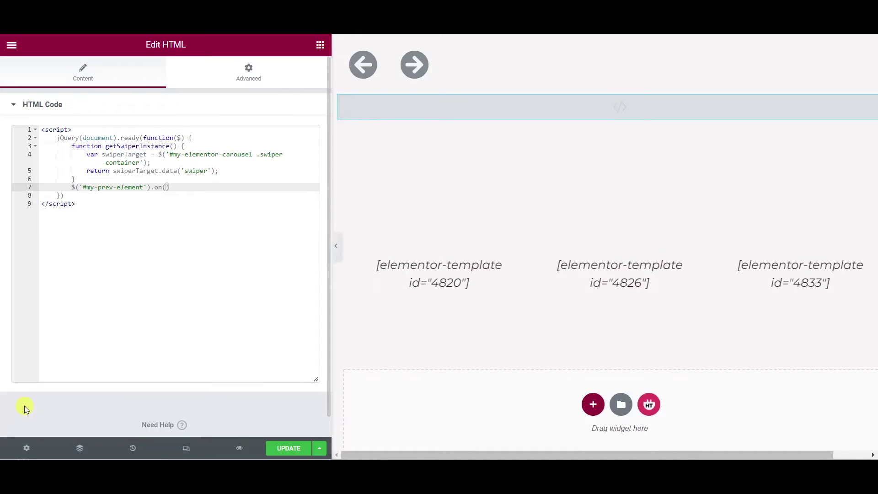
{"action": "type", "text": "'"}
{"action": "type", "text": ", function"}
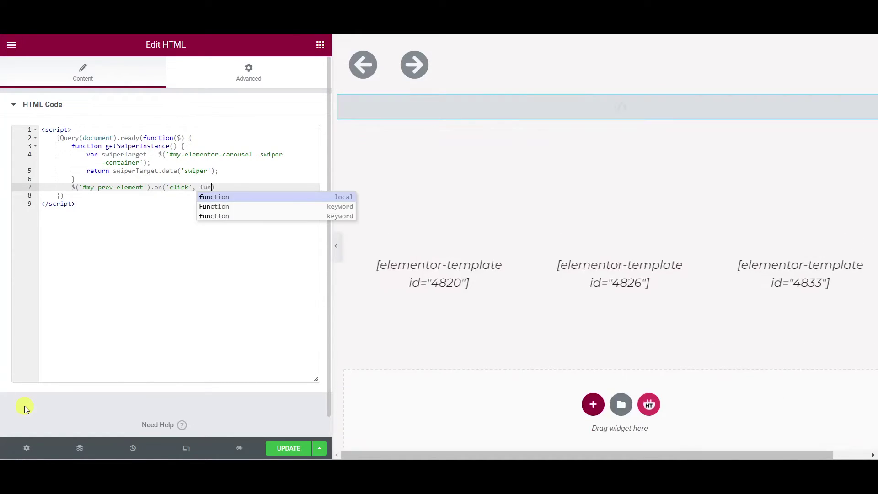
{"action": "type", "text": "() {"}
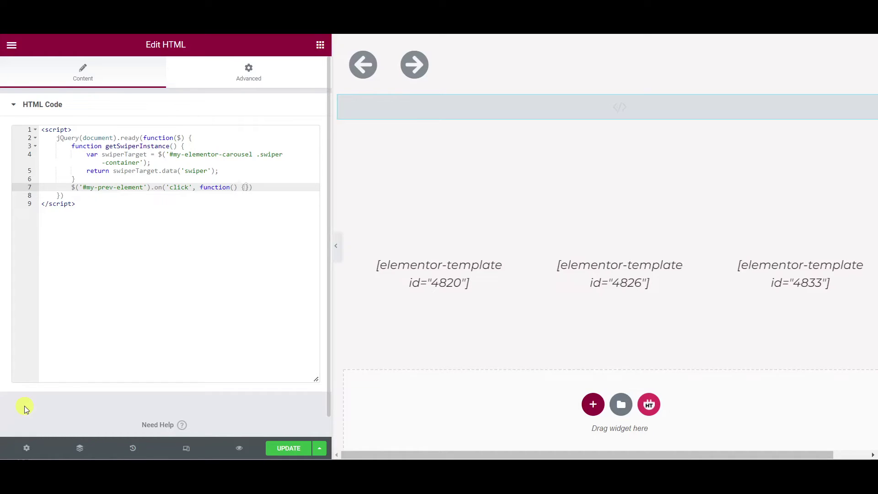
Complete the prev-element click handler body with getSwiperInstance().slidePrev(500, true);
{"action": "key", "text": "Return"}
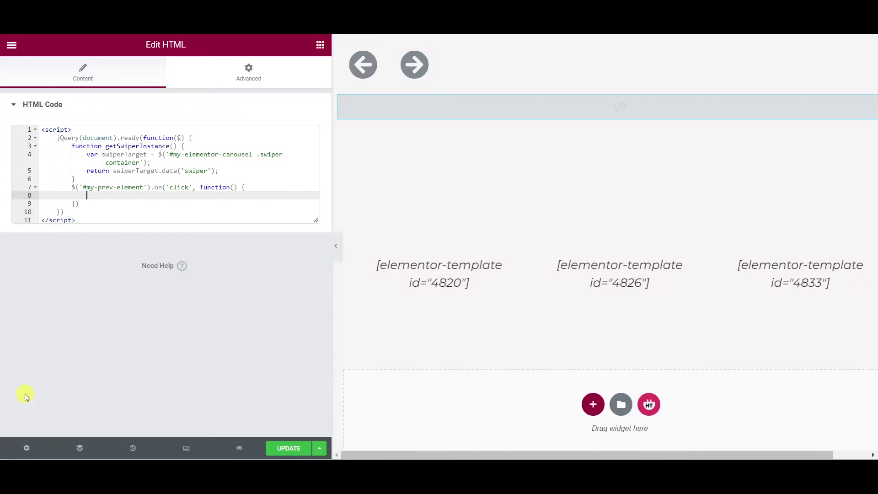
{"action": "type", "text": "getSw"}
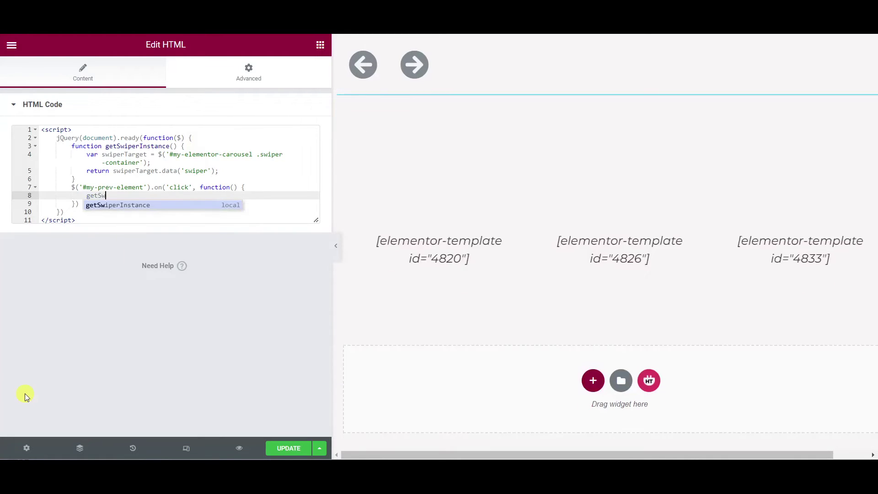
{"action": "type", "text": "iperInstance()"}
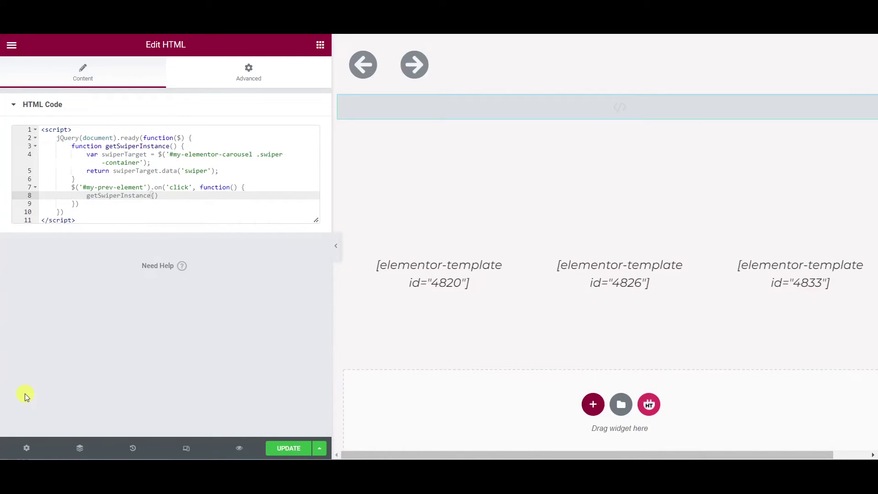
{"action": "type", "text": ".slidePr"}
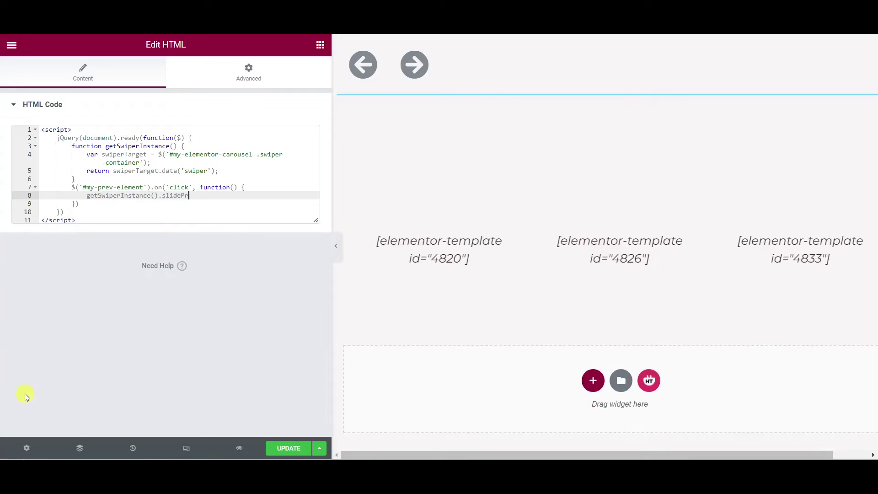
{"action": "type", "text": "ev"}
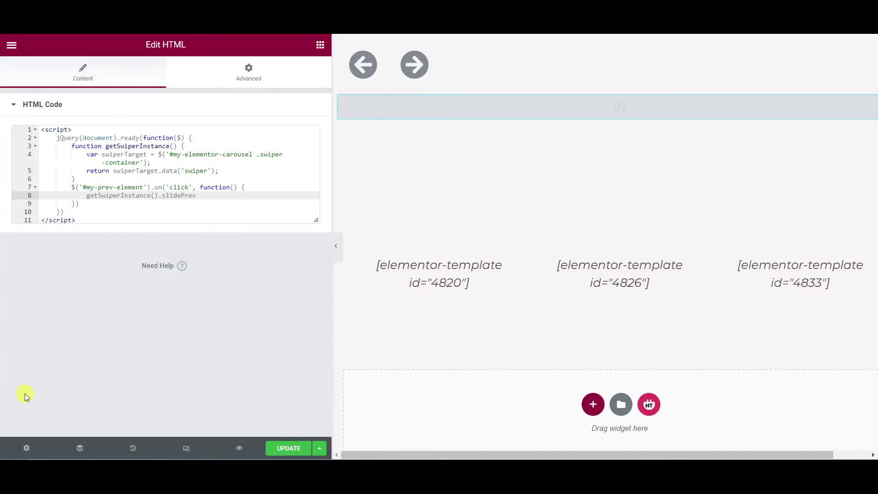
{"action": "type", "text": "(500, true"}
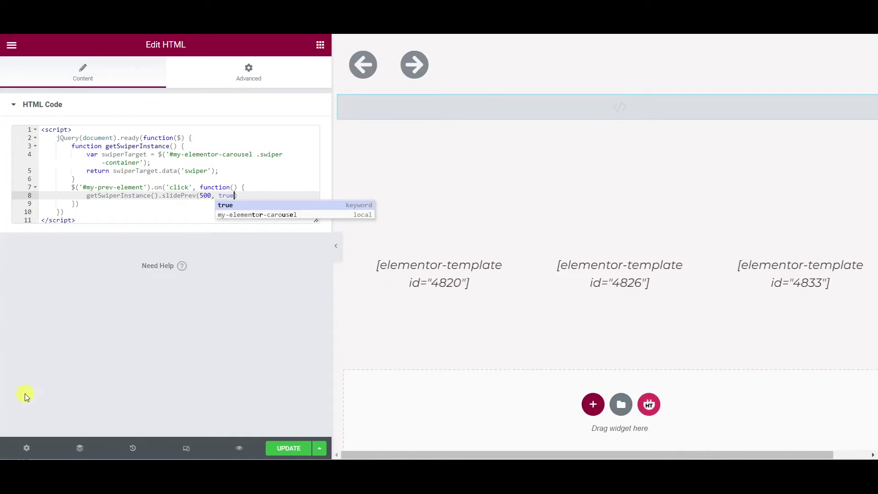
{"action": "key", "text": "Right"}
{"action": "type", "text": ";"}
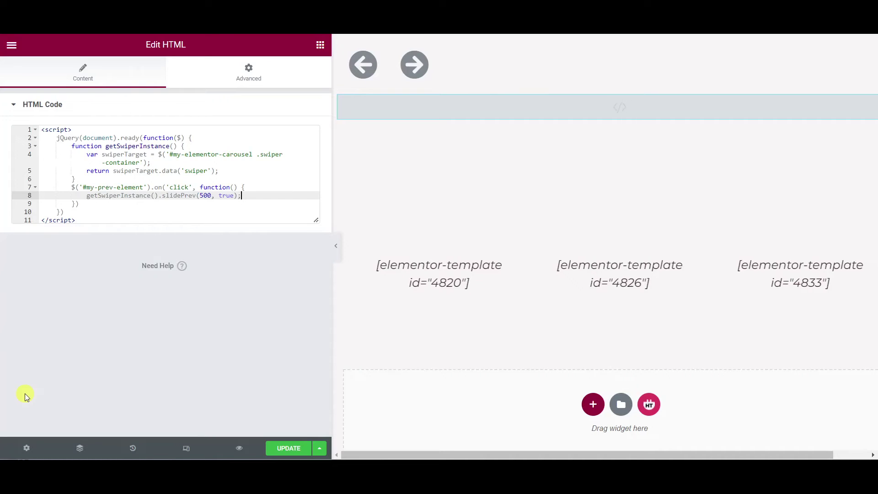
Duplicate the #my-prev-element click handler directly below itself
{"action": "left_click", "coordinate": [121, 187]}
{"action": "key", "text": "Home"}
{"action": "key", "text": "Home"}
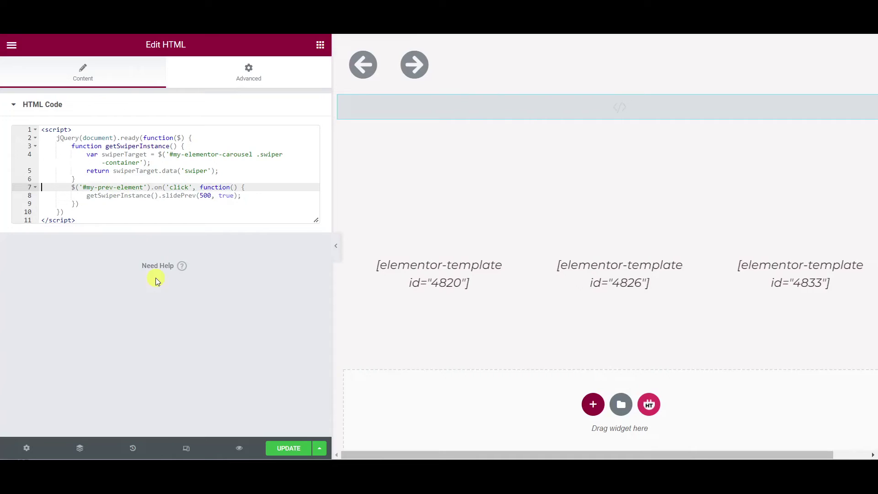
{"action": "key", "text": "shift+Down"}
{"action": "key", "text": "shift+Down"}
{"action": "key", "text": "shift+Down"}
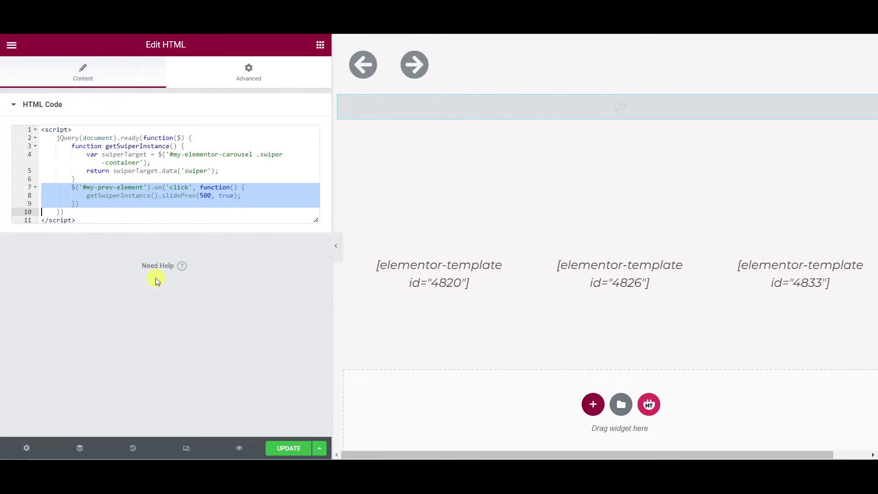
{"action": "key", "text": "ctrl+c"}
{"action": "key", "text": "Right"}
{"action": "key", "text": "ctrl+v"}
{"action": "key", "text": "Up"}
{"action": "key", "text": "Up"}
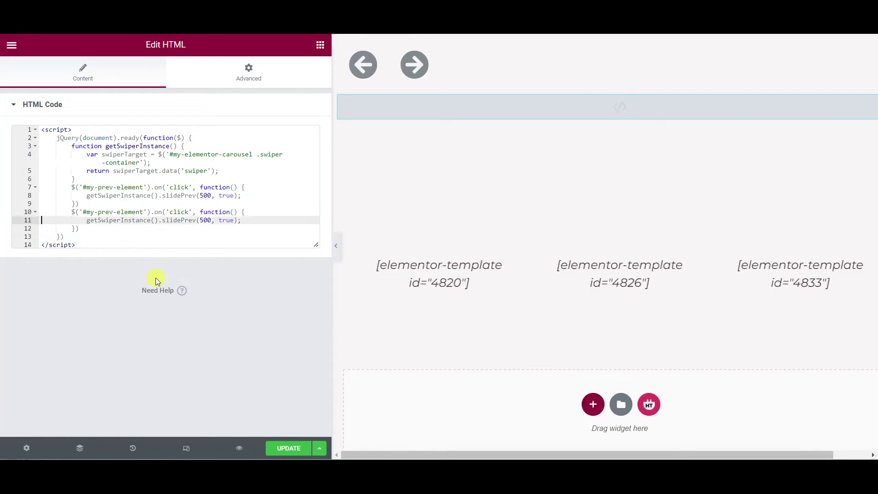
Change the copy's selector to #my-next-element and its call to slideNext(500, true)
{"action": "key", "text": "Up"}
{"action": "key", "text": "Right"}
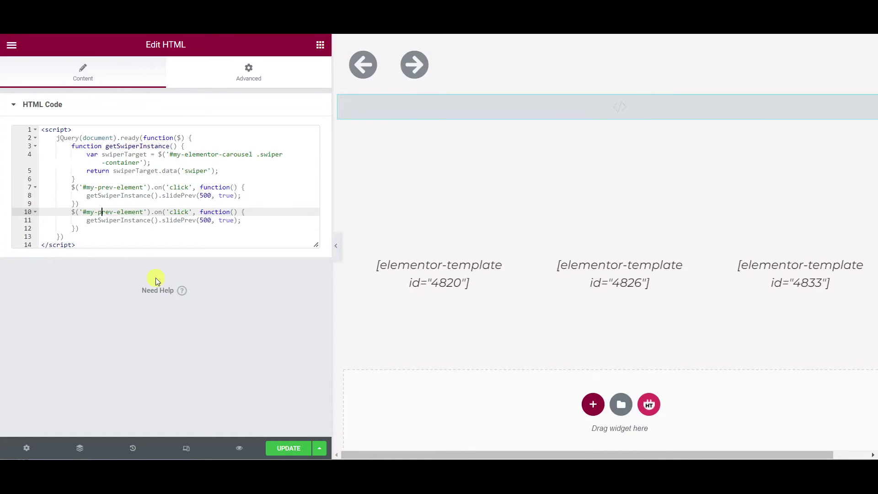
{"action": "key", "text": "Right"}
{"action": "key", "text": "Right"}
{"action": "key", "text": "Right"}
{"action": "key", "text": "BackSpace"}
{"action": "key", "text": "BackSpace"}
{"action": "key", "text": "BackSpace"}
{"action": "key", "text": "BackSpace"}
{"action": "type", "text": "next"}
{"action": "key", "text": "Down"}
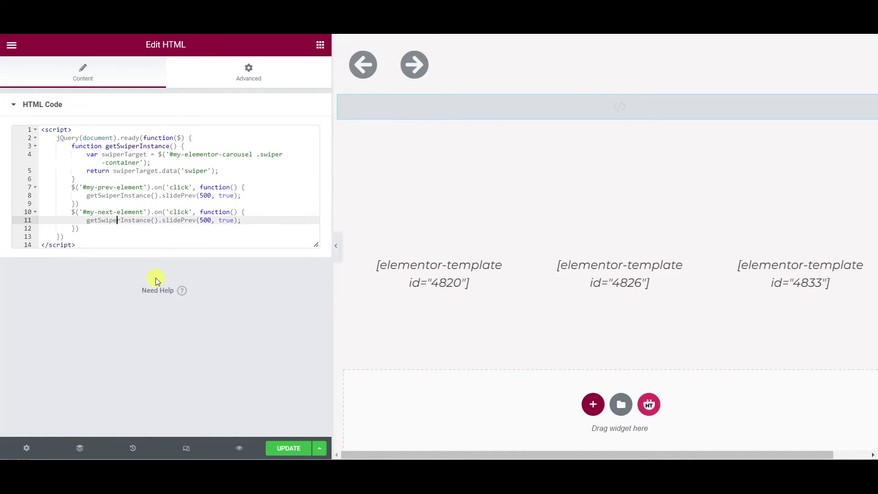
{"action": "key", "text": "Right"}
{"action": "key", "text": "Right"}
{"action": "key", "text": "Right"}
{"action": "key", "text": "BackSpace"}
{"action": "key", "text": "BackSpace"}
{"action": "key", "text": "BackSpace"}
{"action": "key", "text": "BackSpace"}
{"action": "type", "text": "Next"}
End both click handlers with semicolons and save the page with UPDATE
{"action": "key", "text": "Up"}
{"action": "key", "text": "Up"}
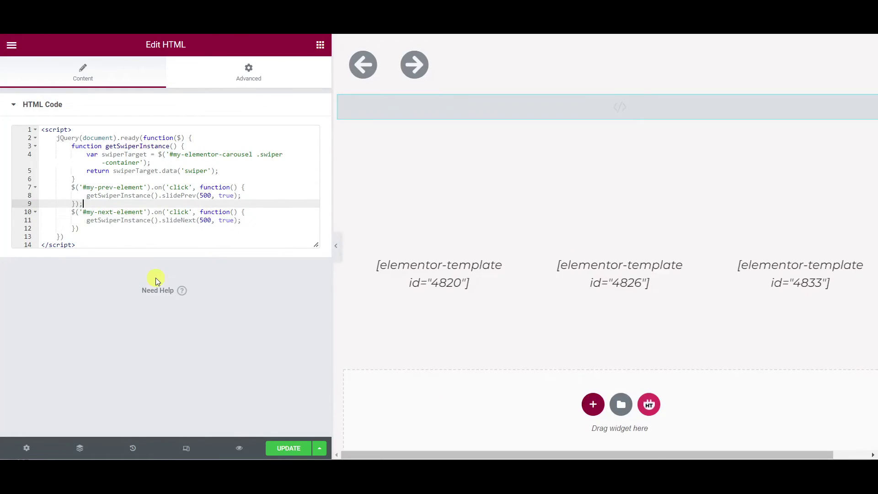
{"action": "type", "text": ";"}
{"action": "key", "text": "Down"}
{"action": "key", "text": "Down"}
{"action": "key", "text": "Down"}
{"action": "type", "text": ";"}
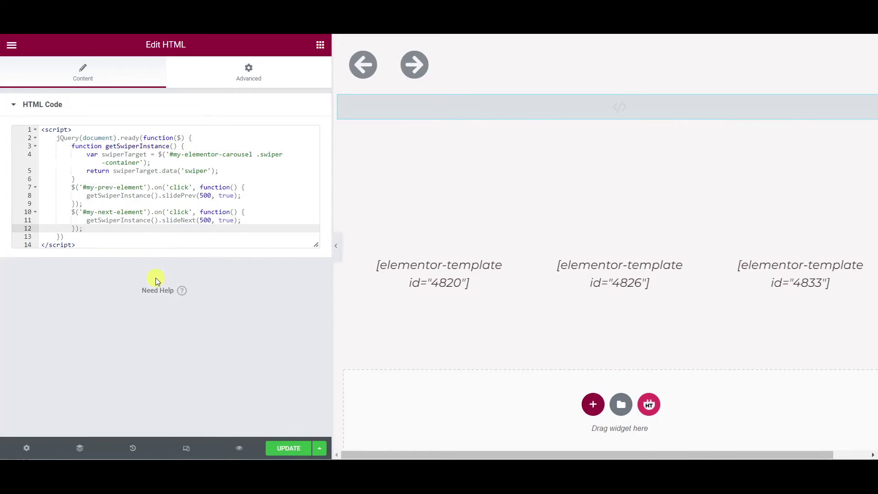
{"action": "left_click", "coordinate": [287, 449]}
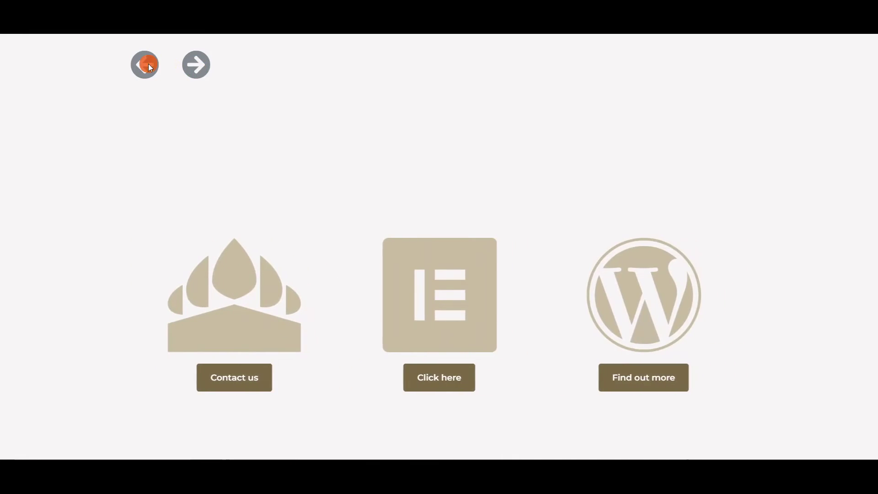
{"action": "left_click", "coordinate": [148, 64]}
{"action": "left_click", "coordinate": [148, 64]}
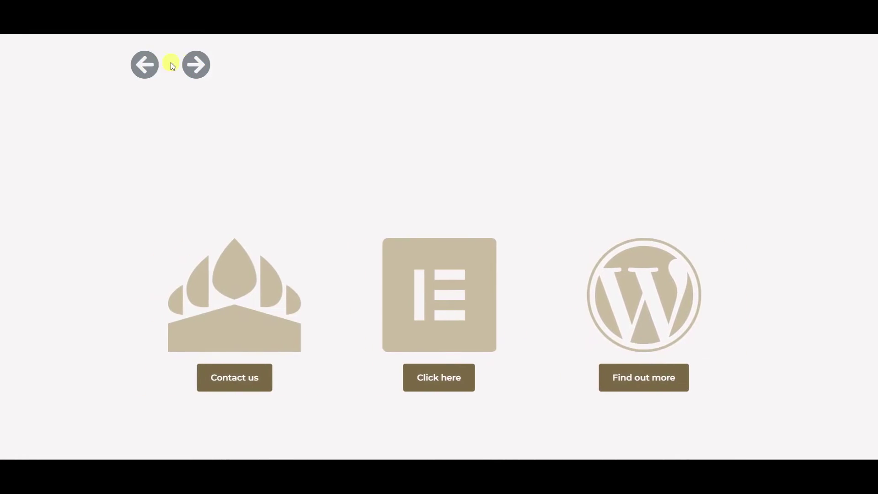
{"action": "left_click", "coordinate": [196, 66]}
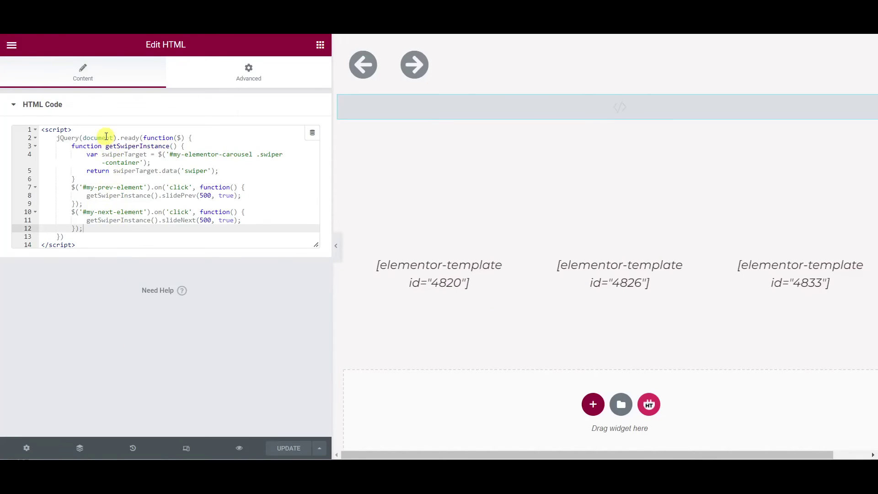
Insert blank lines above the script and start a <style> block
{"action": "left_click", "coordinate": [105, 129]}
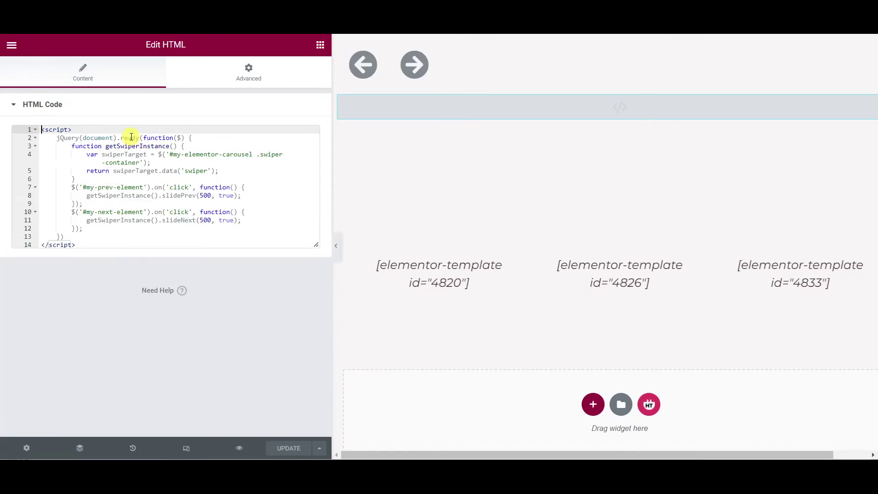
{"action": "key", "text": "Home"}
{"action": "key", "text": "Return"}
{"action": "key", "text": "Up"}
{"action": "key", "text": "Return"}
{"action": "key", "text": "Up"}
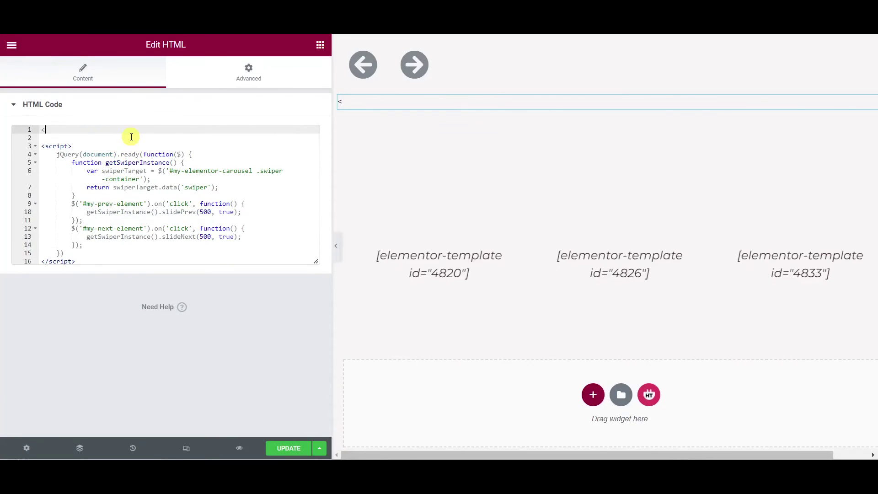
{"action": "type", "text": "<style>"}
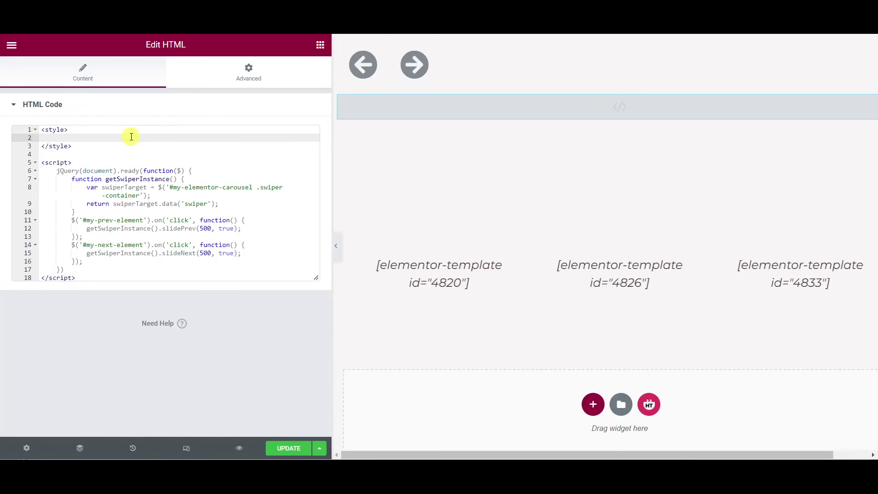
Add a rule giving #my-prev-element:hover and #my-next-element:hover cursor: pointer
{"action": "key", "text": "Tab"}
{"action": "type", "text": "#m"}
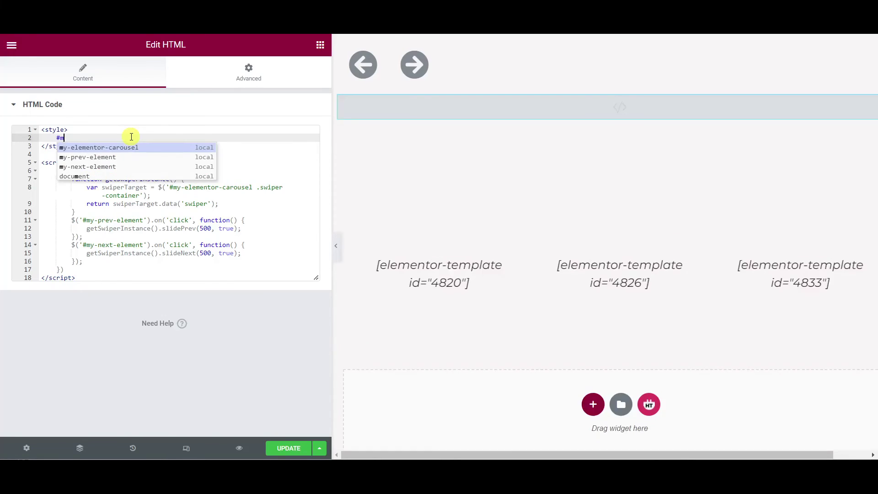
{"action": "type", "text": "y-prev"}
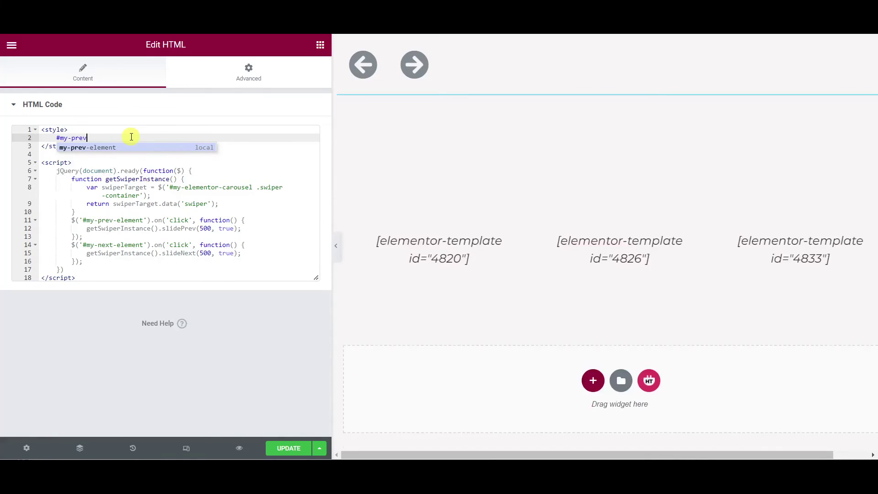
{"action": "type", "text": "-element"}
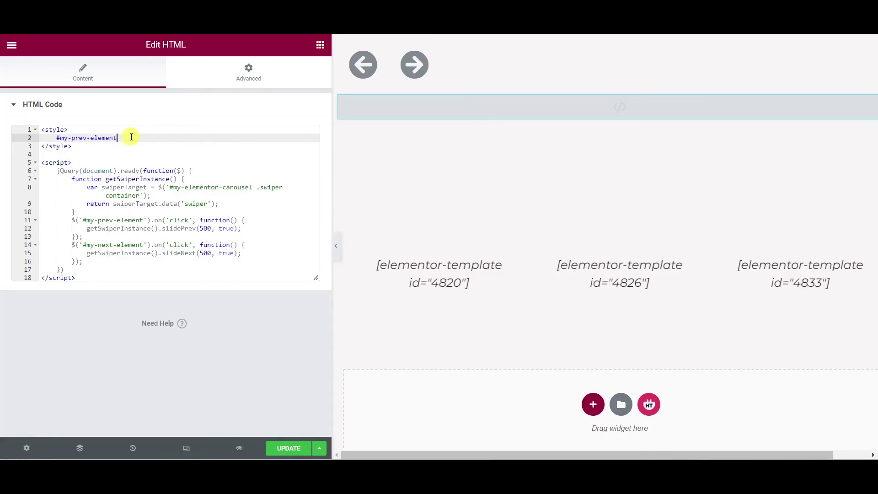
{"action": "type", "text": ":hover,"}
{"action": "key", "text": "Return"}
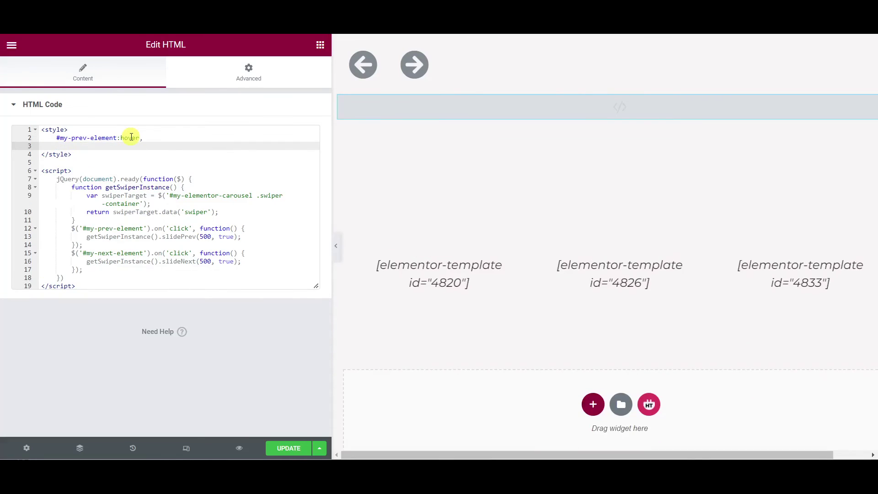
{"action": "type", "text": "#my"}
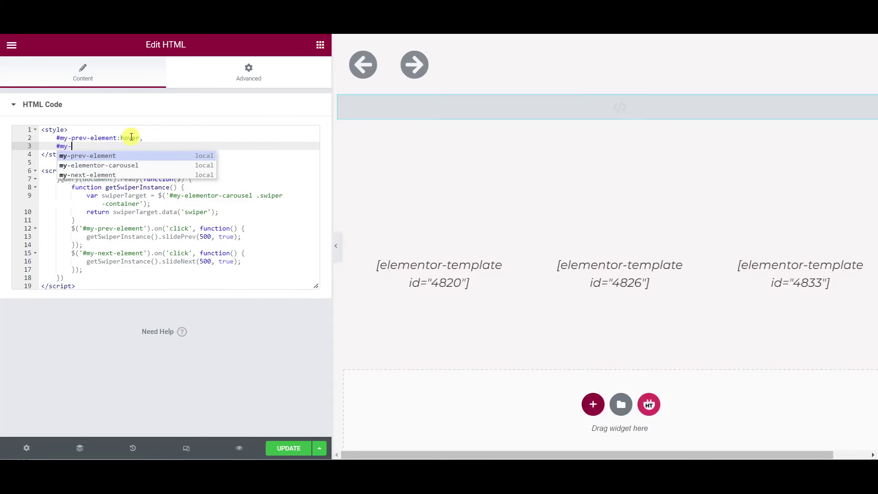
{"action": "type", "text": "-next-element:"}
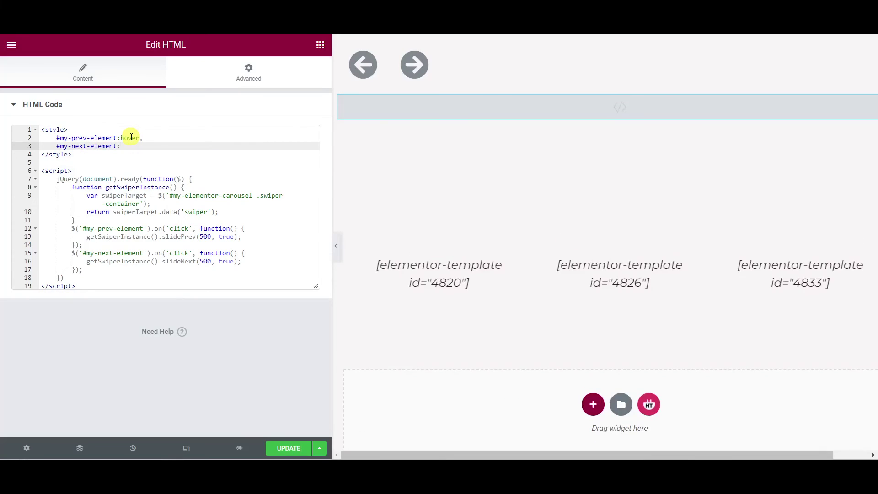
{"action": "type", "text": "hover {"}
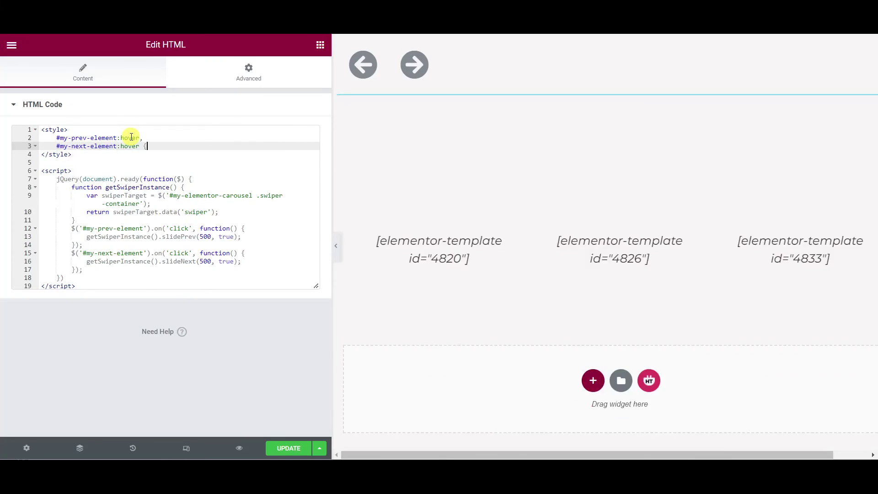
{"action": "key", "text": "Return"}
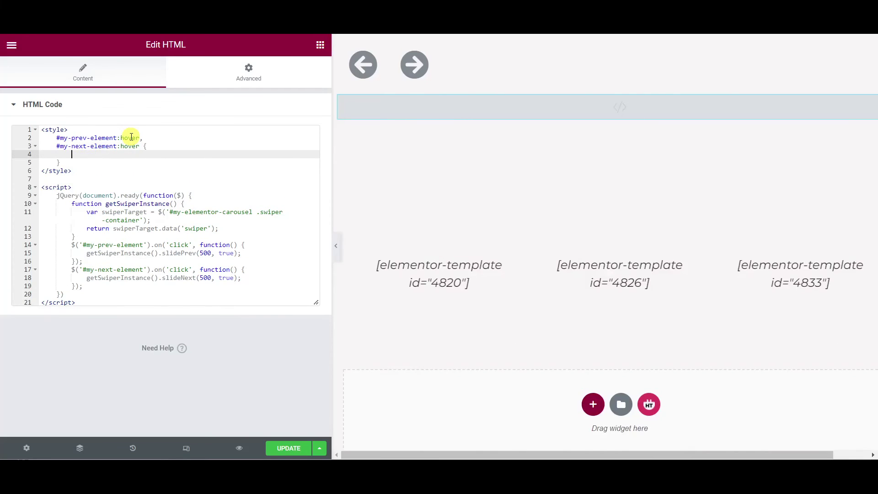
{"action": "type", "text": "cursor"}
{"action": "key", "text": "Return"}
{"action": "type", "text": "pointer;"}
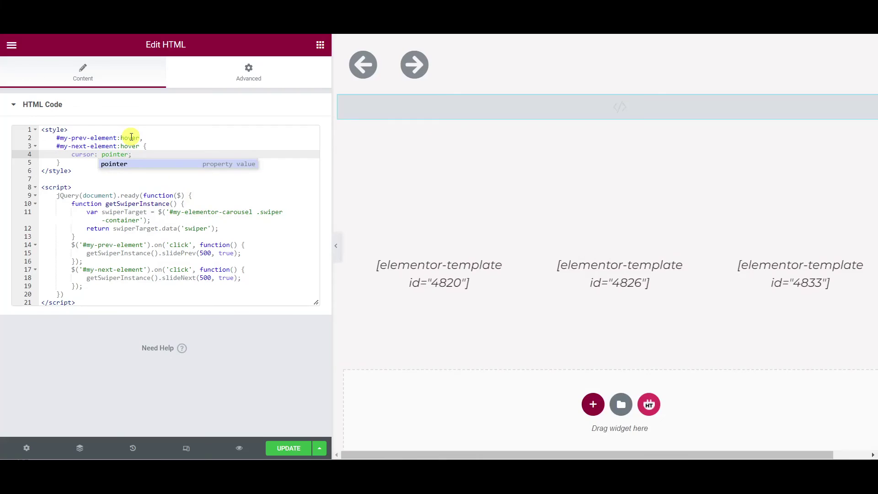
{"action": "key", "text": "End"}
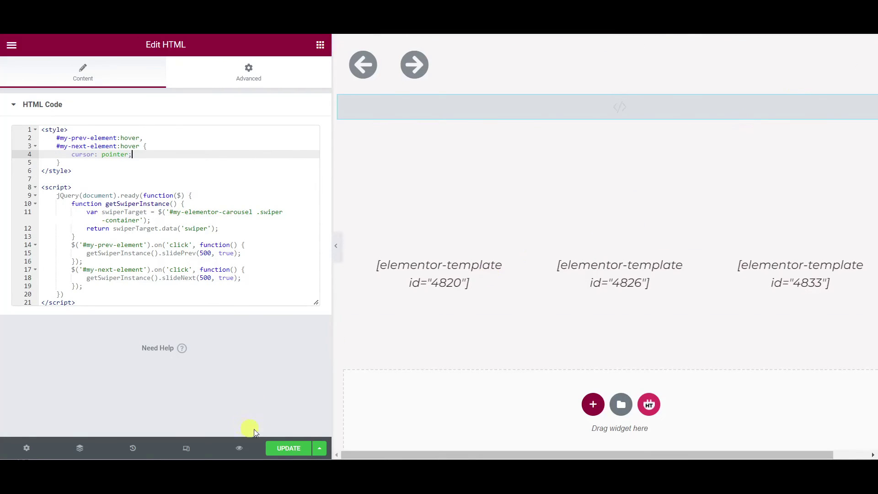
Save the page with the new hover-cursor style using UPDATE
{"action": "left_click", "coordinate": [278, 449]}
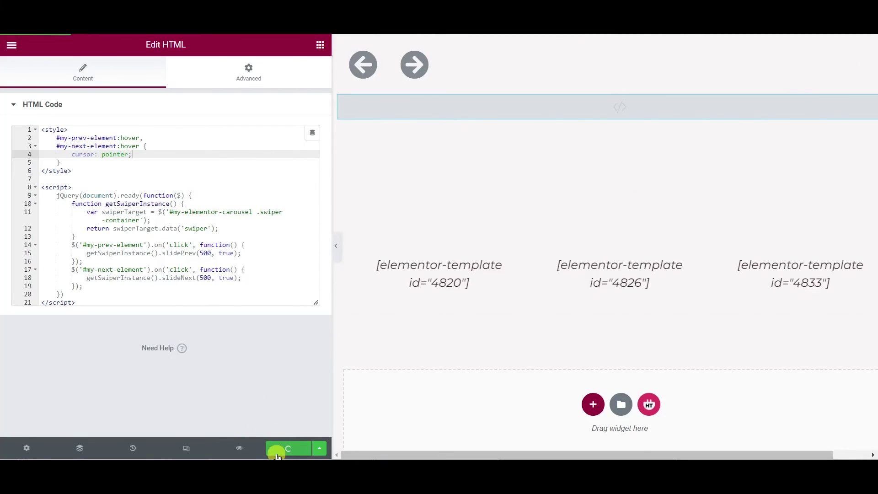